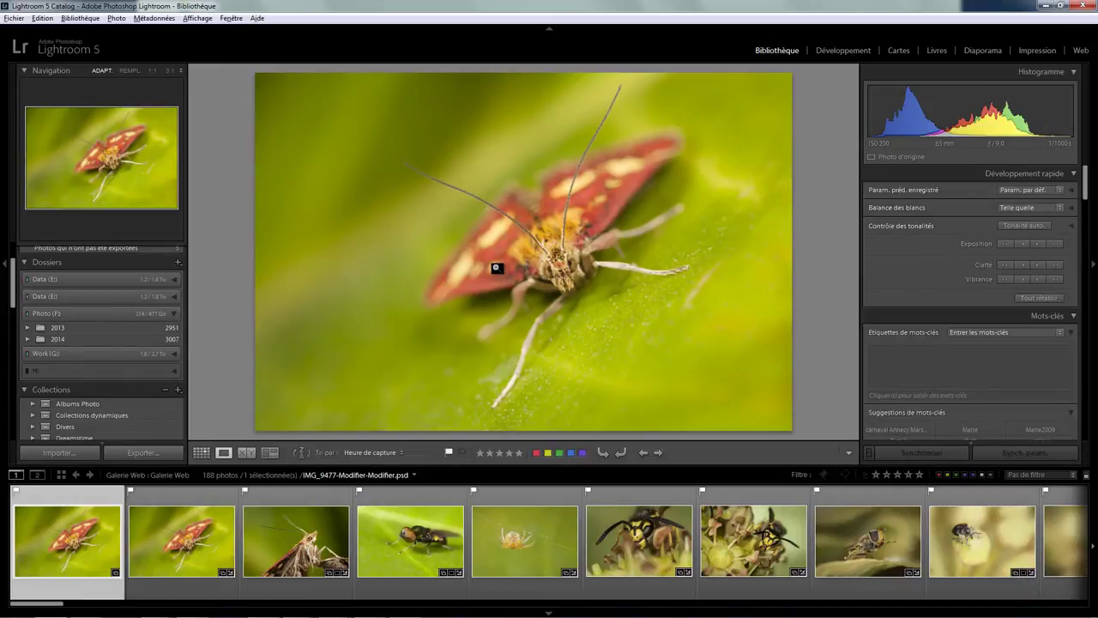
- From the Preferences presets tab, reveal the Lightroom presets folder in AppData\Roaming\Adobe
{"action": "left_click", "coordinate": [41, 19]}
{"action": "left_click", "coordinate": [80, 201]}
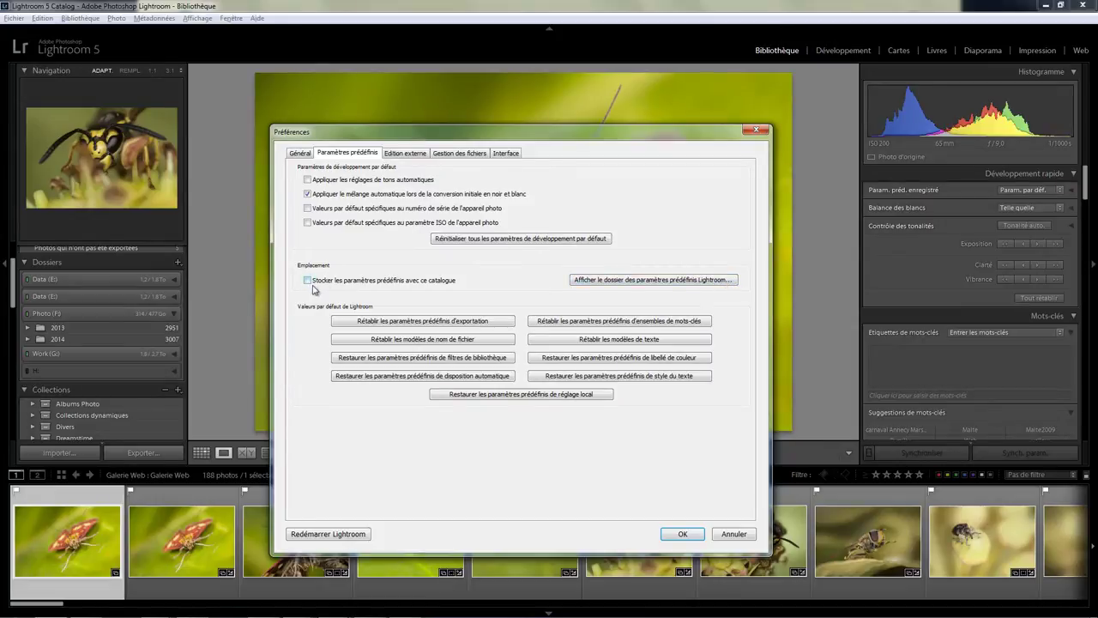
{"action": "left_click", "coordinate": [653, 281]}
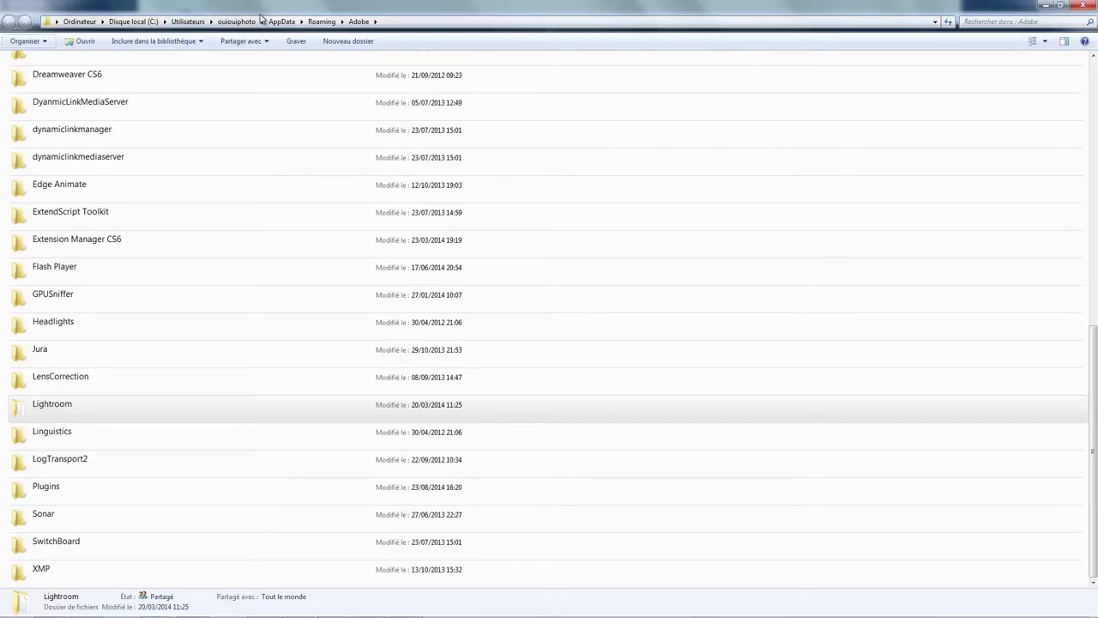
- Browse from the Lightroom folder through Export Presets into the OuiOuiPhoto preset folder
{"action": "left_click", "coordinate": [63, 412]}
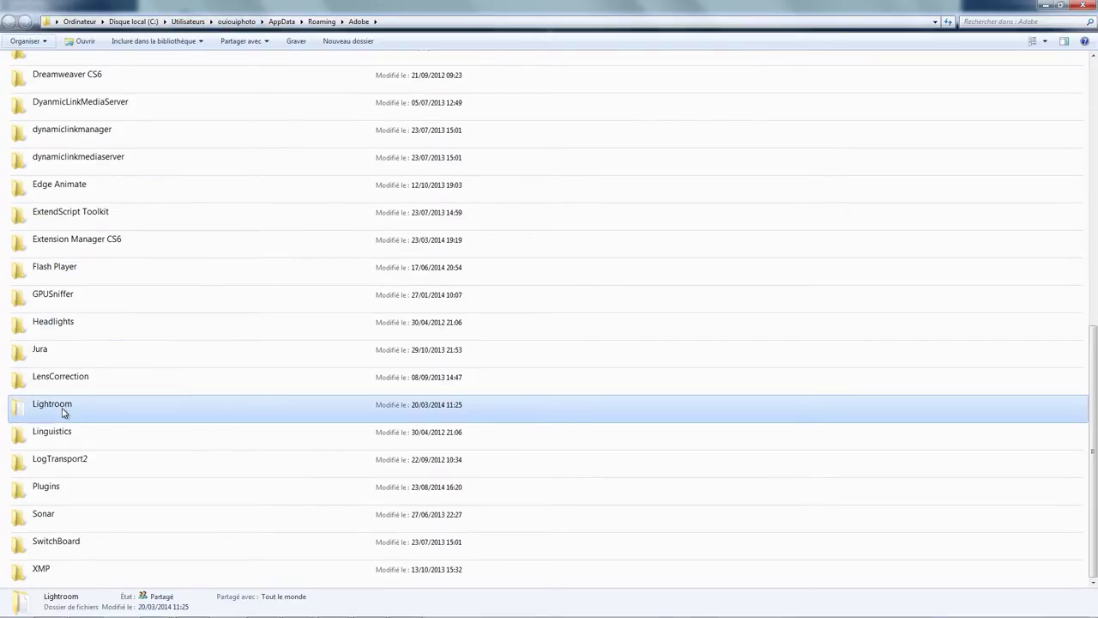
{"action": "double_click", "coordinate": [70, 411]}
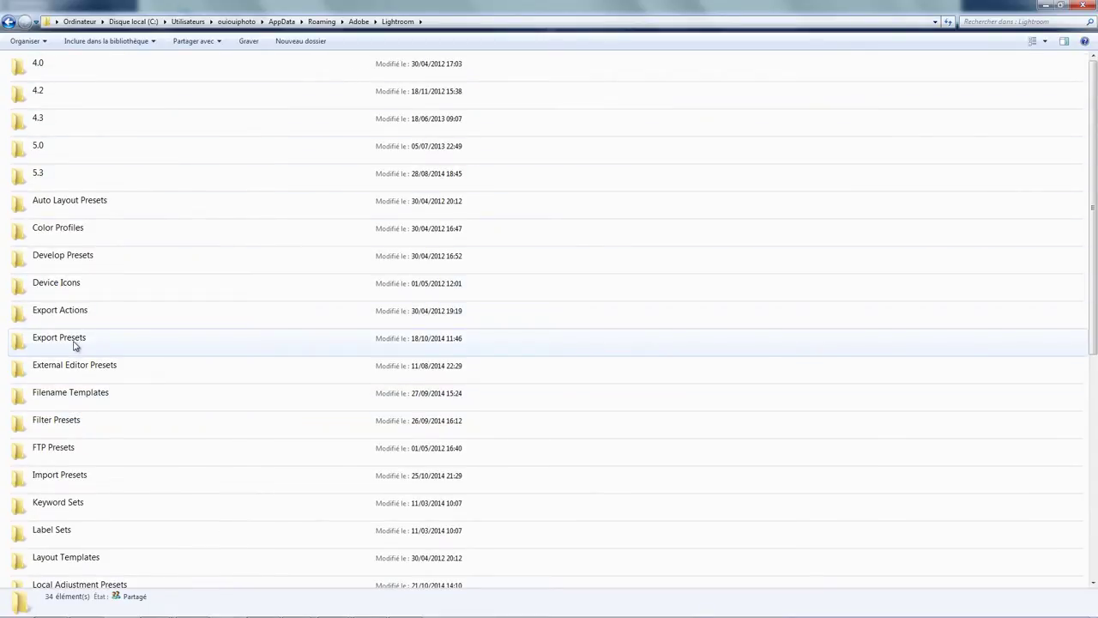
{"action": "left_click", "coordinate": [74, 345]}
{"action": "double_click", "coordinate": [75, 345]}
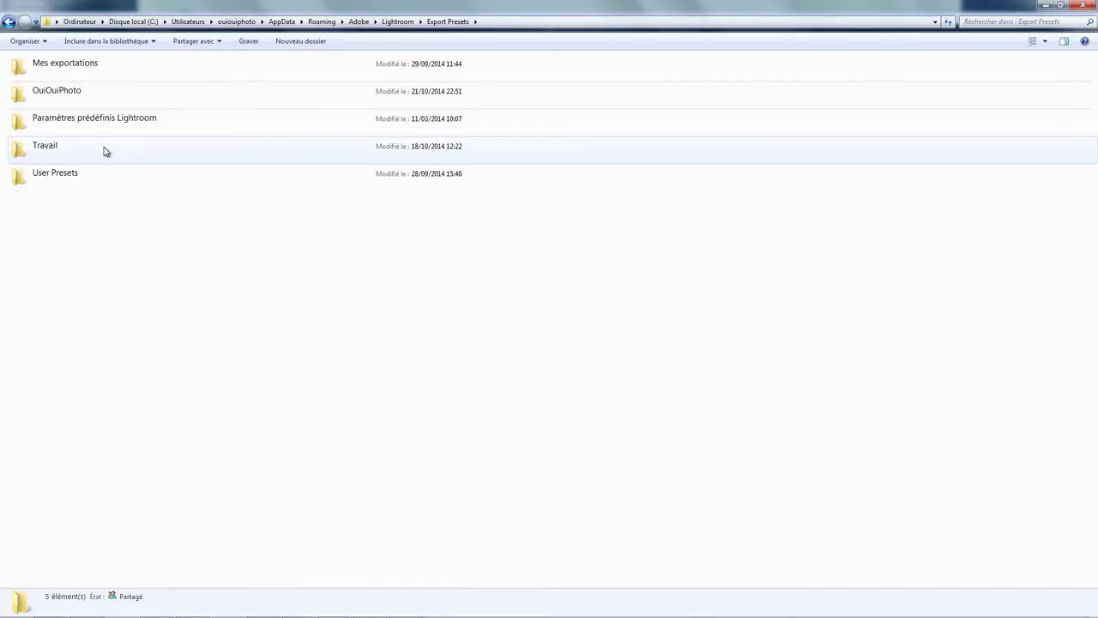
{"action": "double_click", "coordinate": [75, 95]}
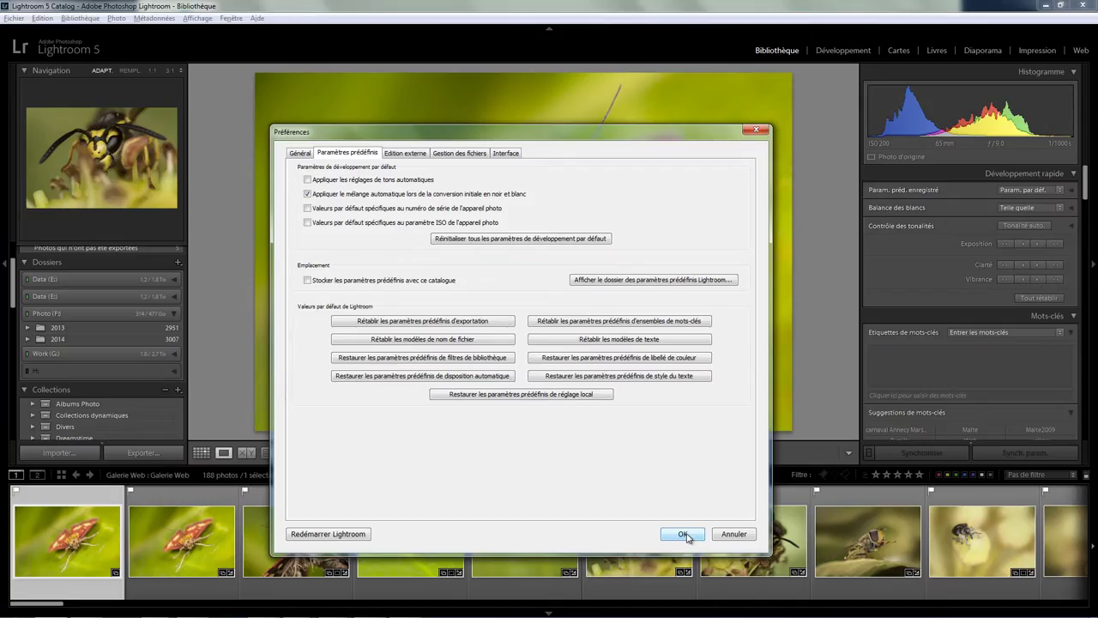
- Rename the Forum 1000 export preset to 'Forum 1000 essai' and cancel the export
{"action": "left_click", "coordinate": [683, 534]}
{"action": "right_click", "coordinate": [524, 251]}
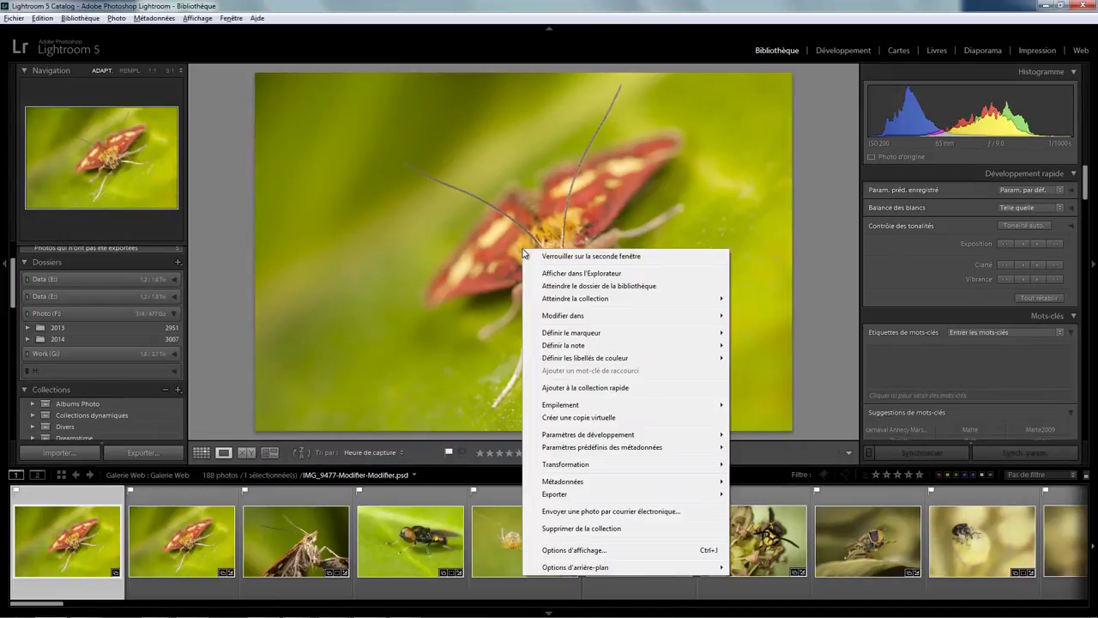
{"action": "mouse_move", "coordinate": [554, 495]}
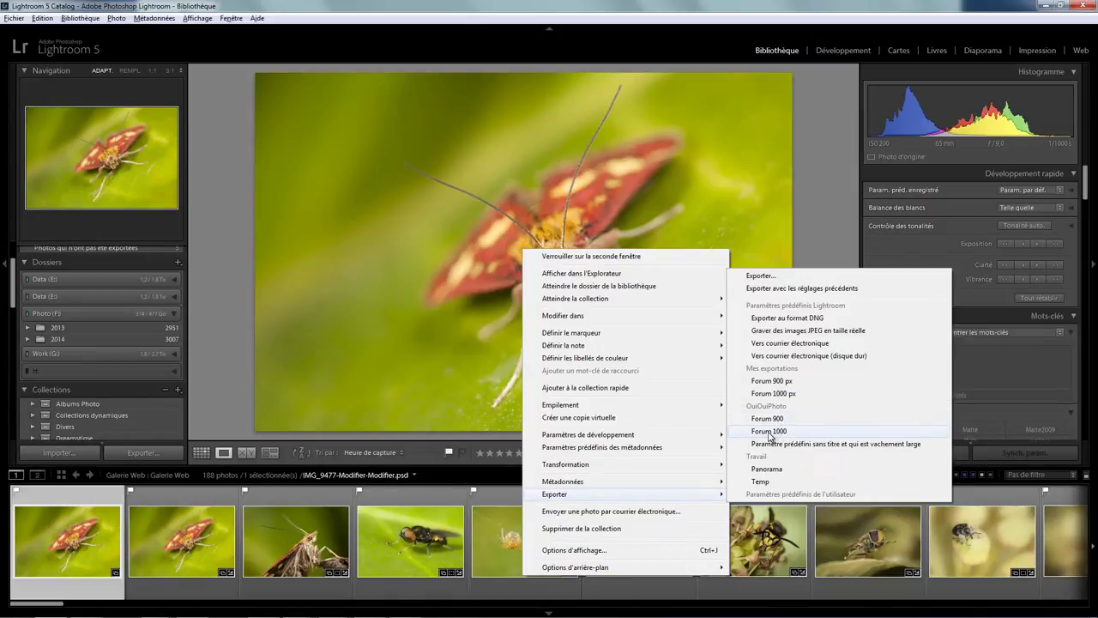
{"action": "left_click", "coordinate": [761, 275]}
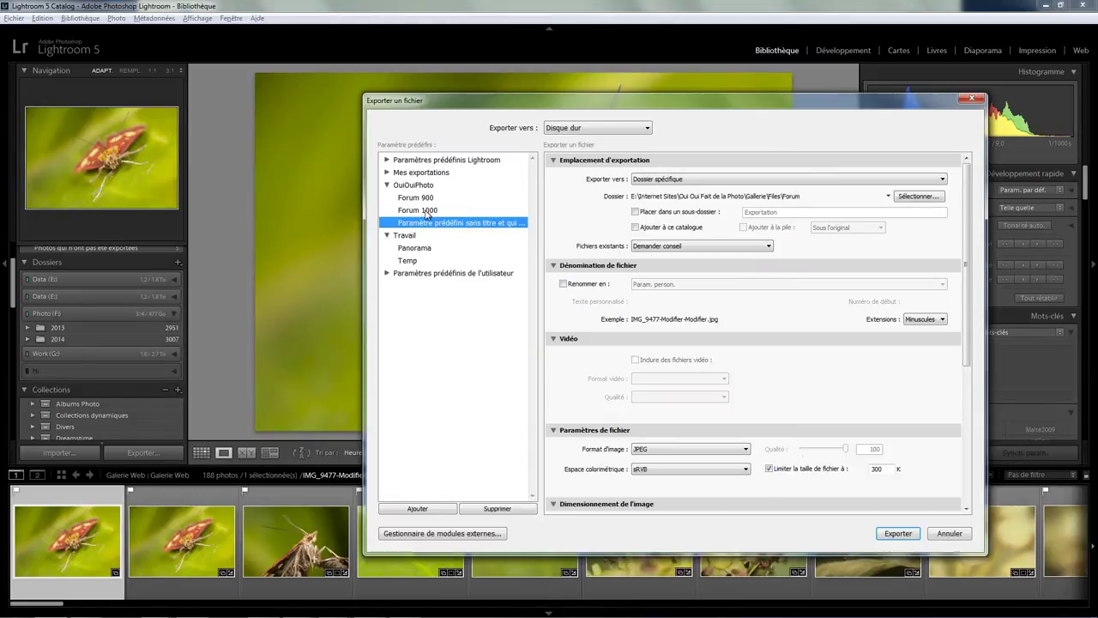
{"action": "left_click", "coordinate": [427, 215]}
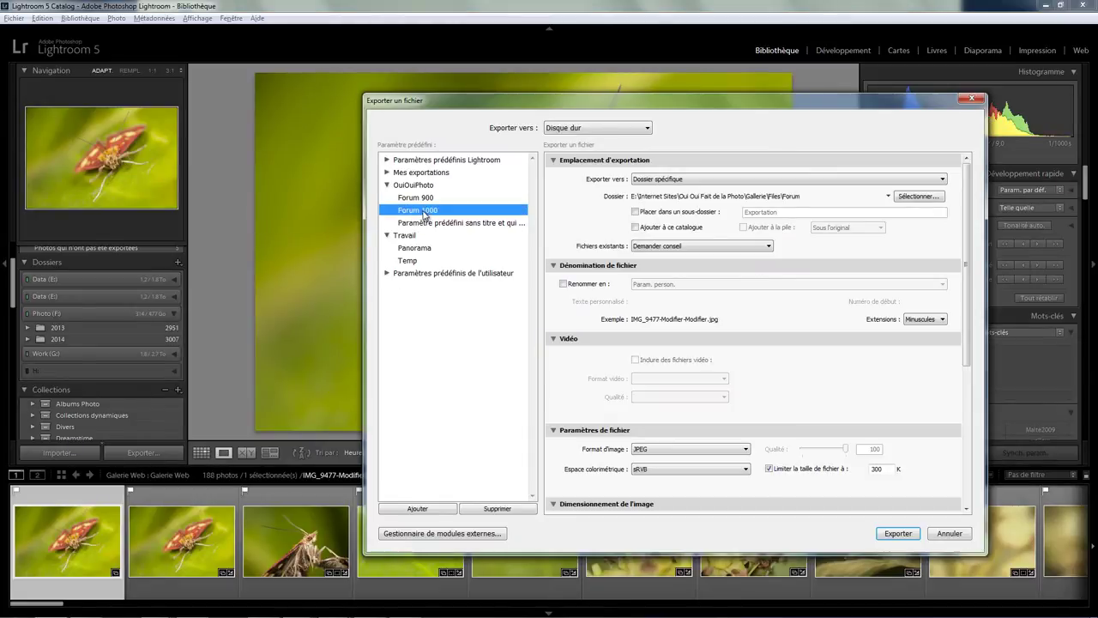
{"action": "right_click", "coordinate": [425, 215]}
{"action": "left_click", "coordinate": [476, 237]}
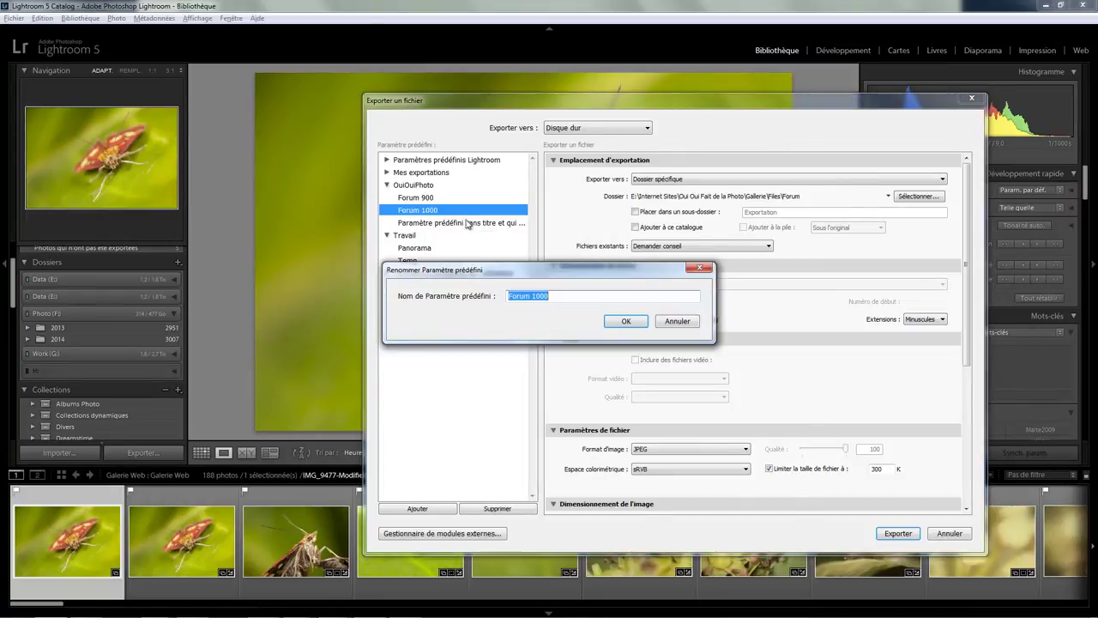
{"action": "left_click", "coordinate": [559, 297]}
{"action": "type", "text": "essai"}
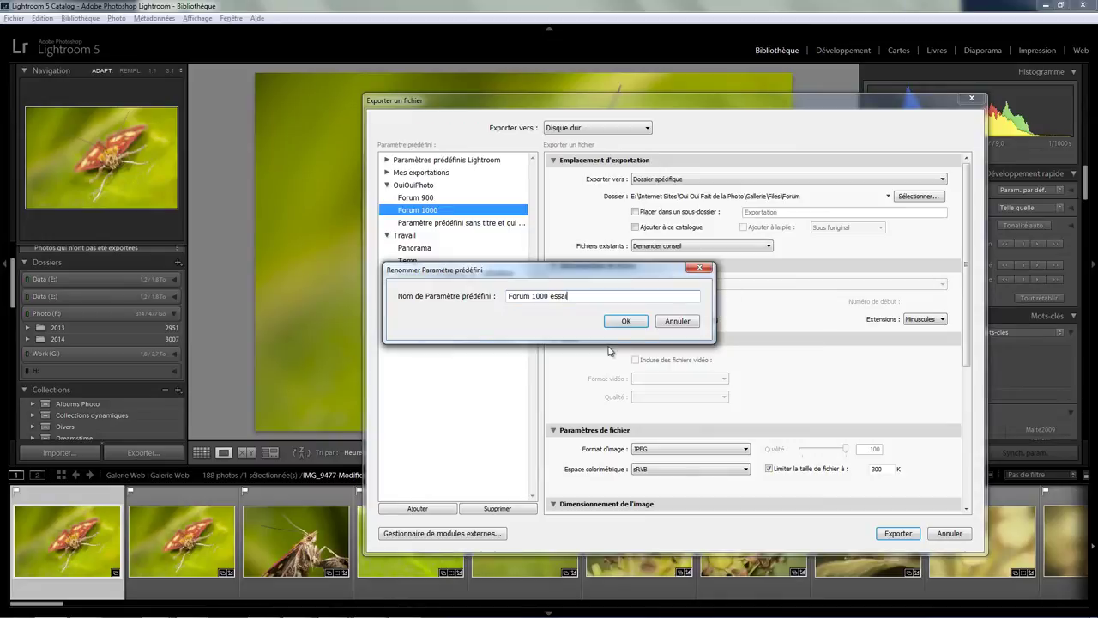
{"action": "left_click", "coordinate": [632, 322]}
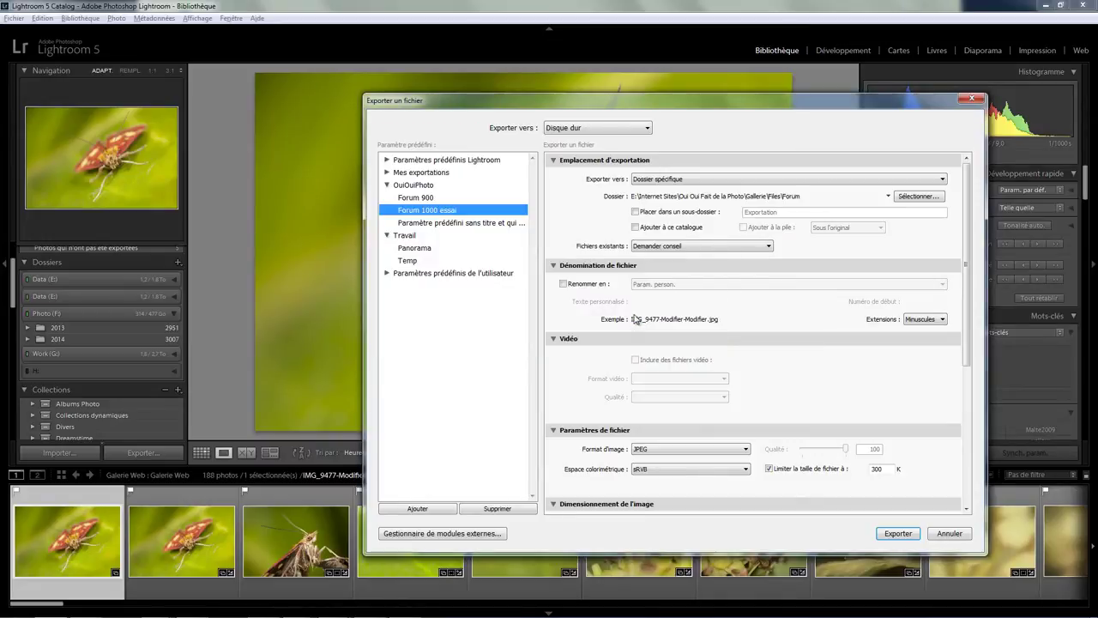
{"action": "left_click", "coordinate": [950, 533]}
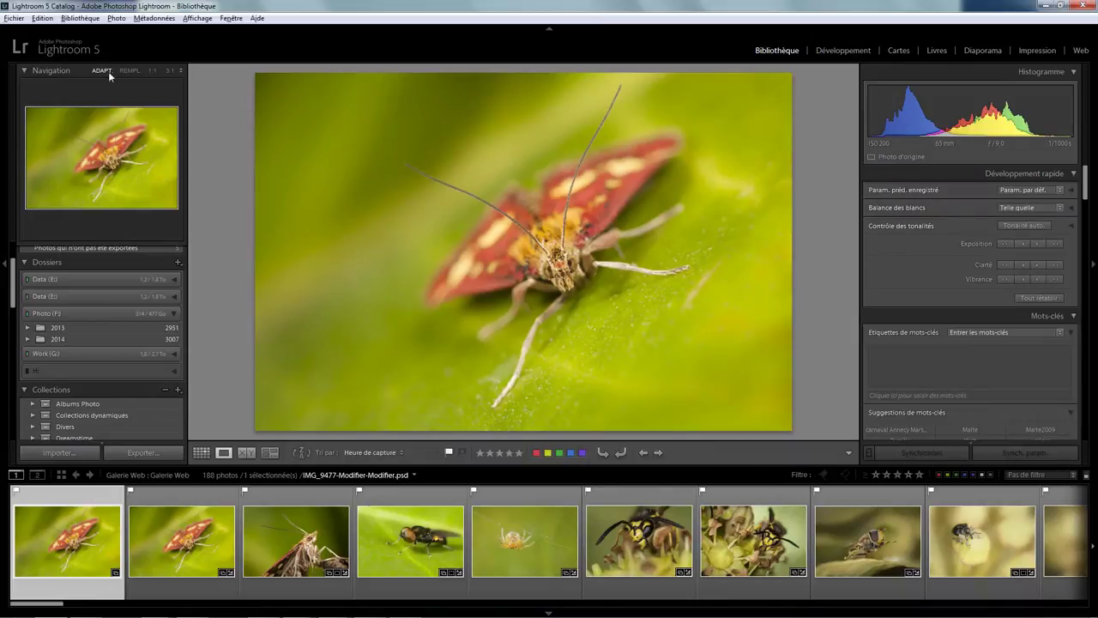
- Reveal the Lightroom presets folder in Explorer again from Preferences
{"action": "left_click", "coordinate": [43, 18]}
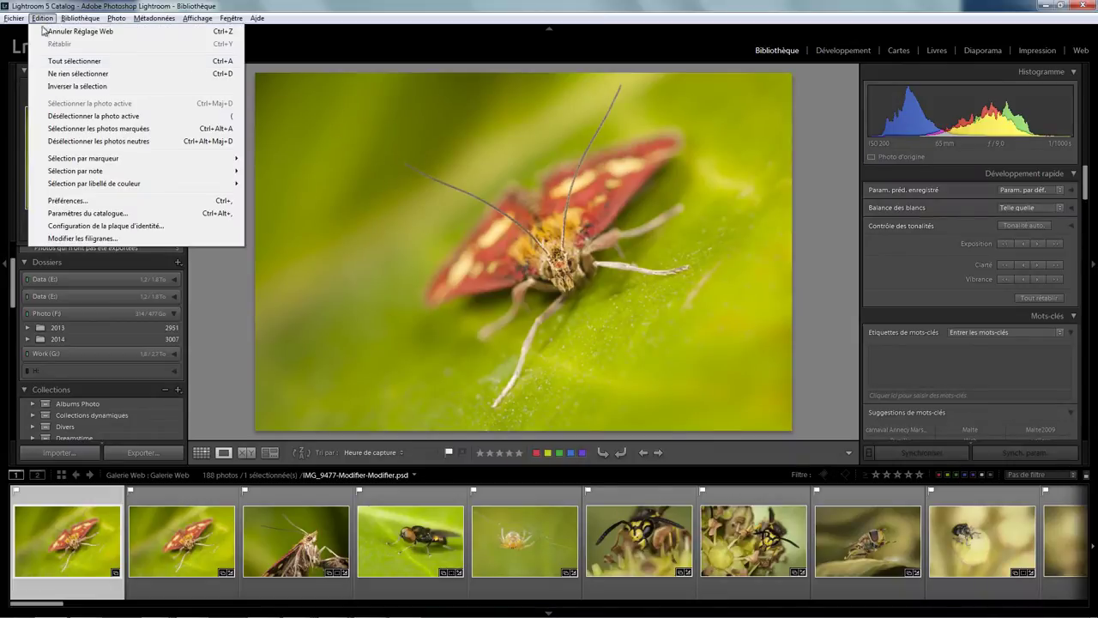
{"action": "left_click", "coordinate": [69, 200]}
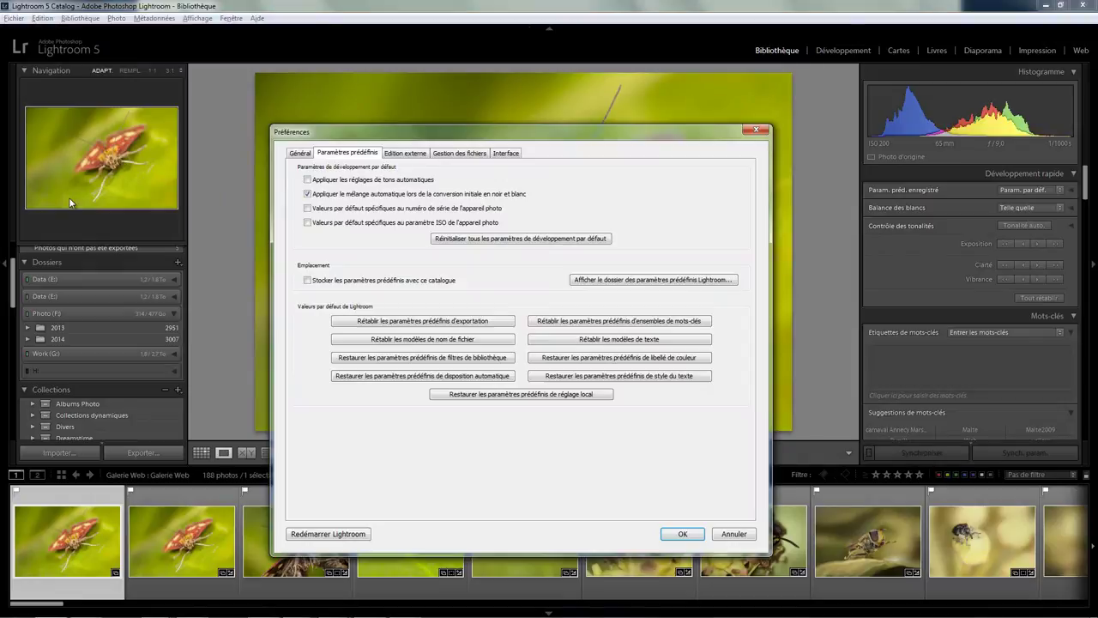
{"action": "left_click", "coordinate": [615, 284]}
- Open Lightroom > Export Presets > OuiOuiPhoto to see the renamed Forum 1000 essai.lrtemplate
{"action": "double_click", "coordinate": [83, 415]}
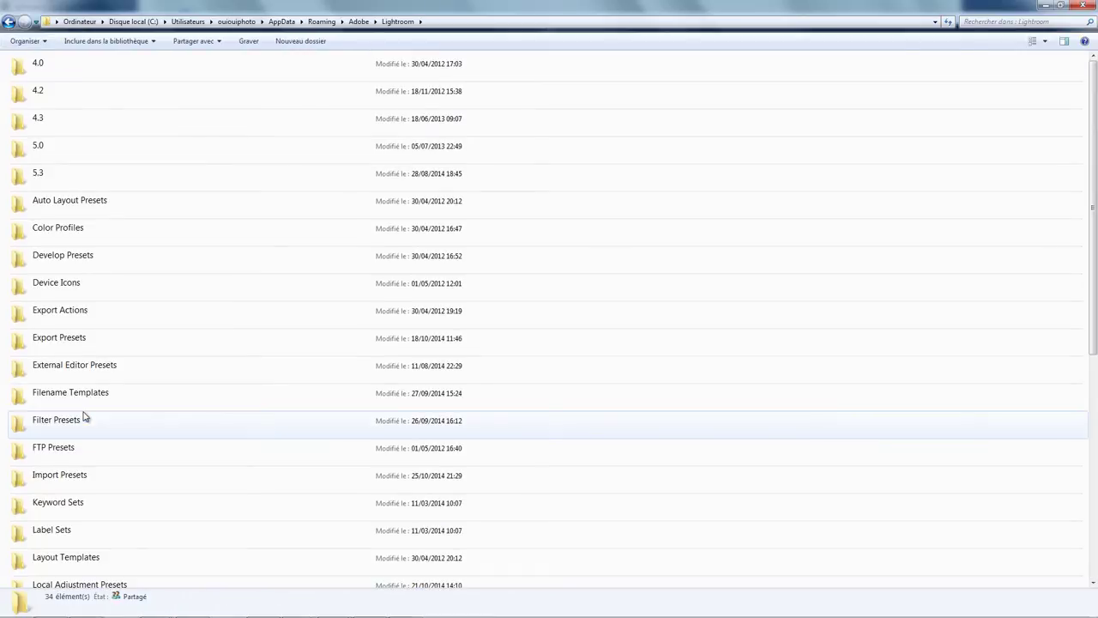
{"action": "left_click", "coordinate": [75, 344]}
{"action": "double_click", "coordinate": [75, 343]}
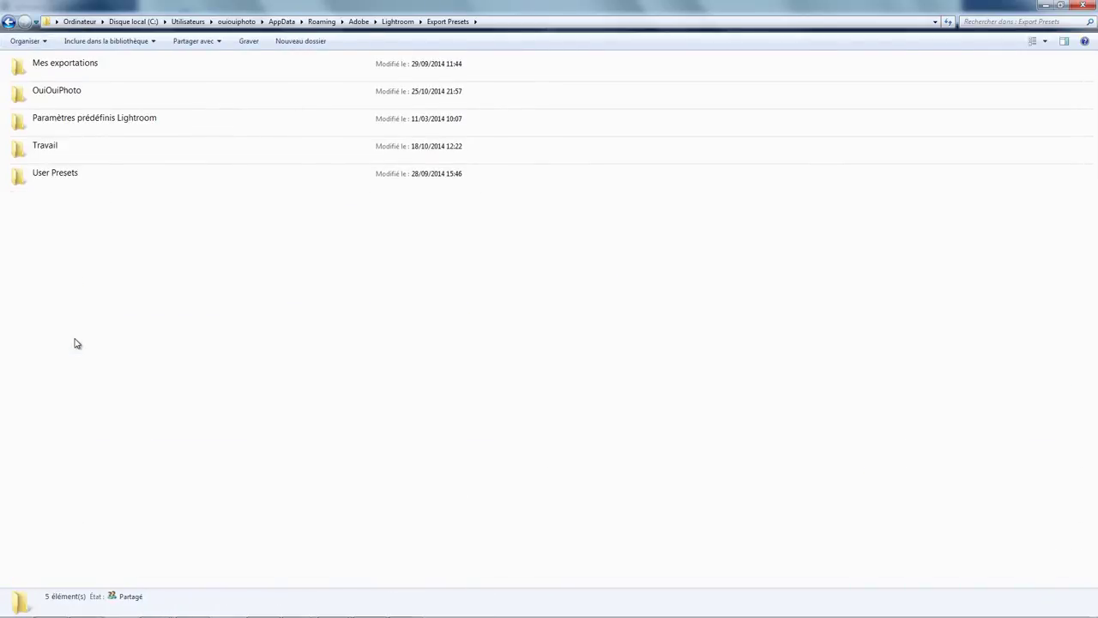
{"action": "double_click", "coordinate": [60, 93]}
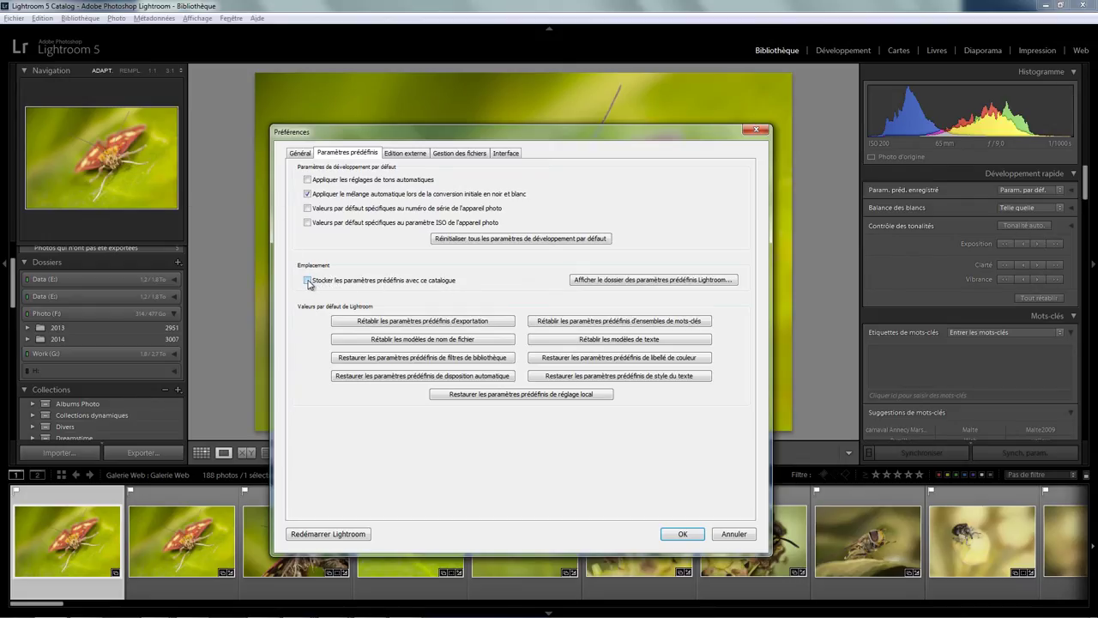
- Enable storing presets with this catalog and reveal the new presets folder, F:\Photo
{"action": "key", "text": "space"}
{"action": "left_click", "coordinate": [642, 281]}
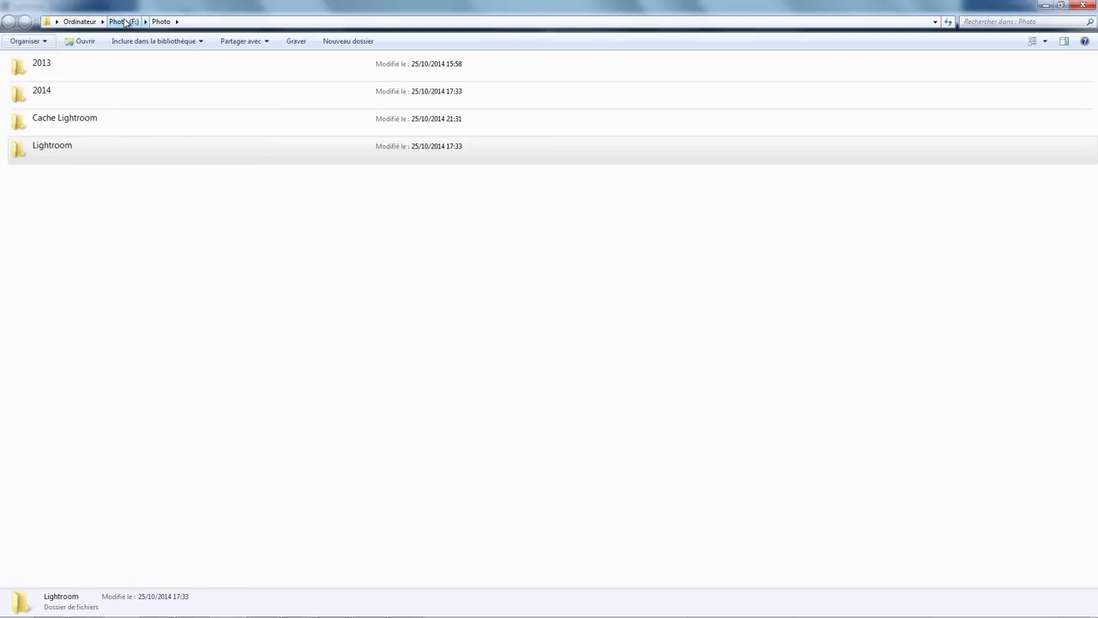
- Browse Lightroom\Paramètres Lightroom\Export Presets\OuiOuiPhoto on F:, then confirm Preferences with OK
{"action": "left_click", "coordinate": [67, 147]}
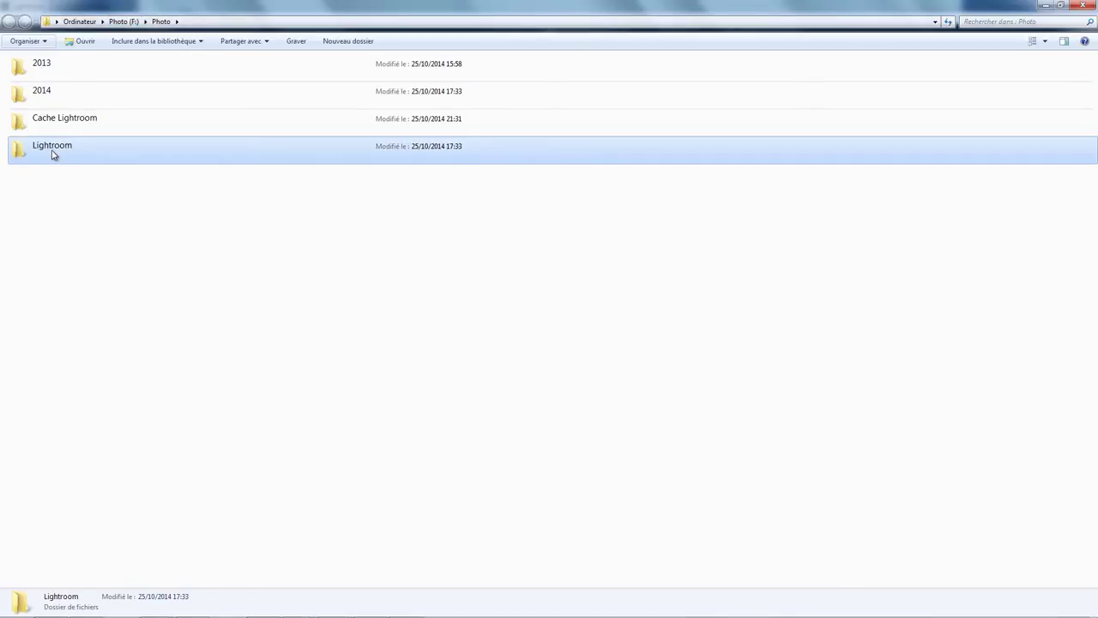
{"action": "double_click", "coordinate": [54, 154]}
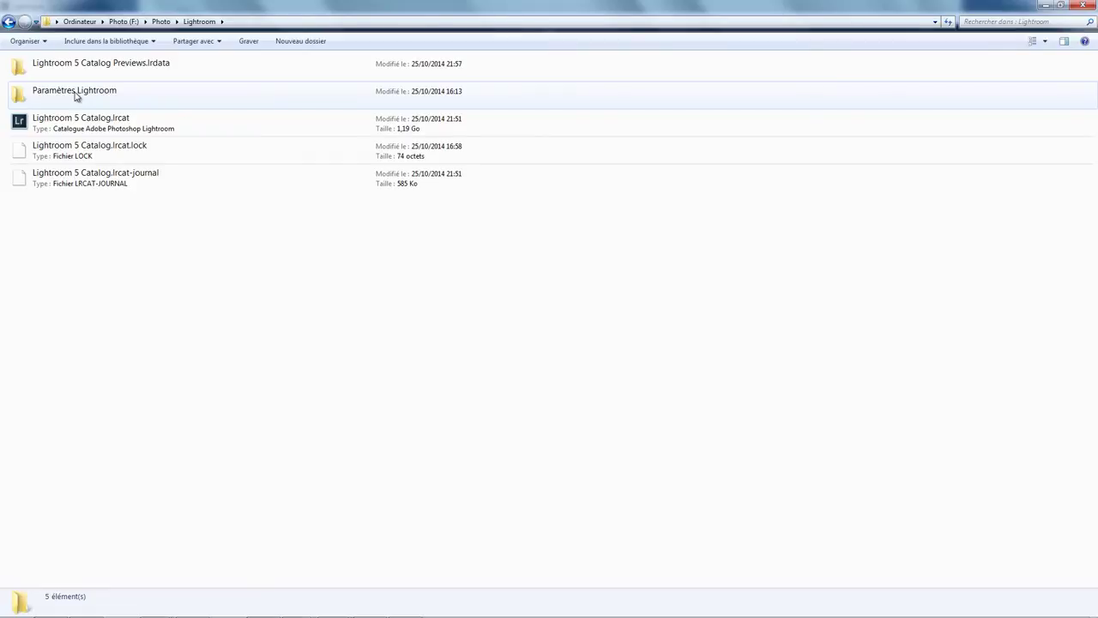
{"action": "double_click", "coordinate": [64, 97]}
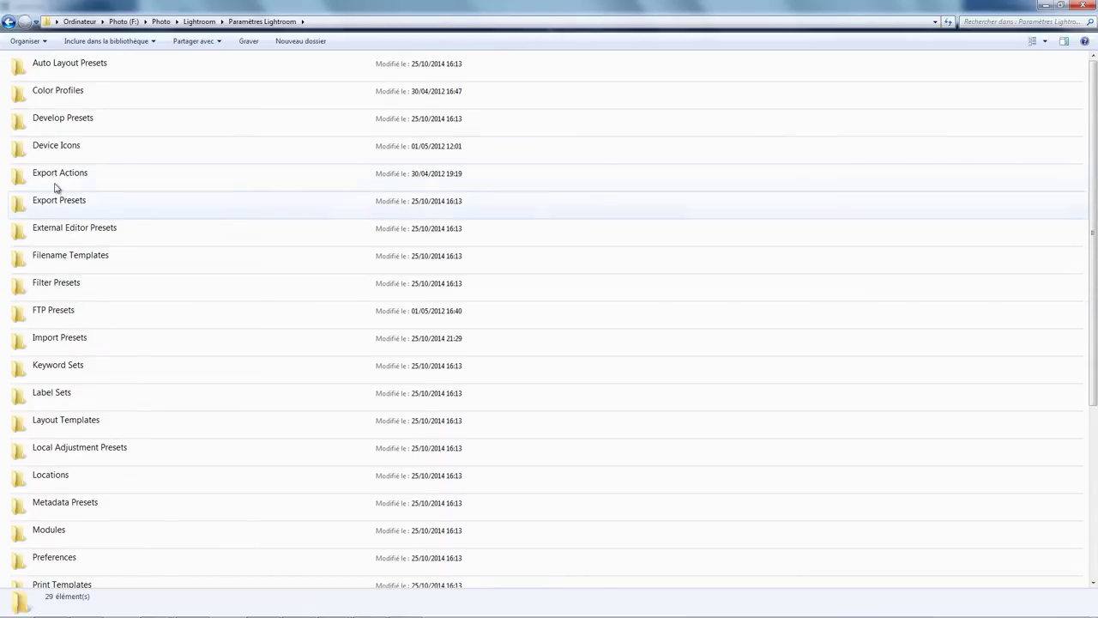
{"action": "double_click", "coordinate": [70, 207]}
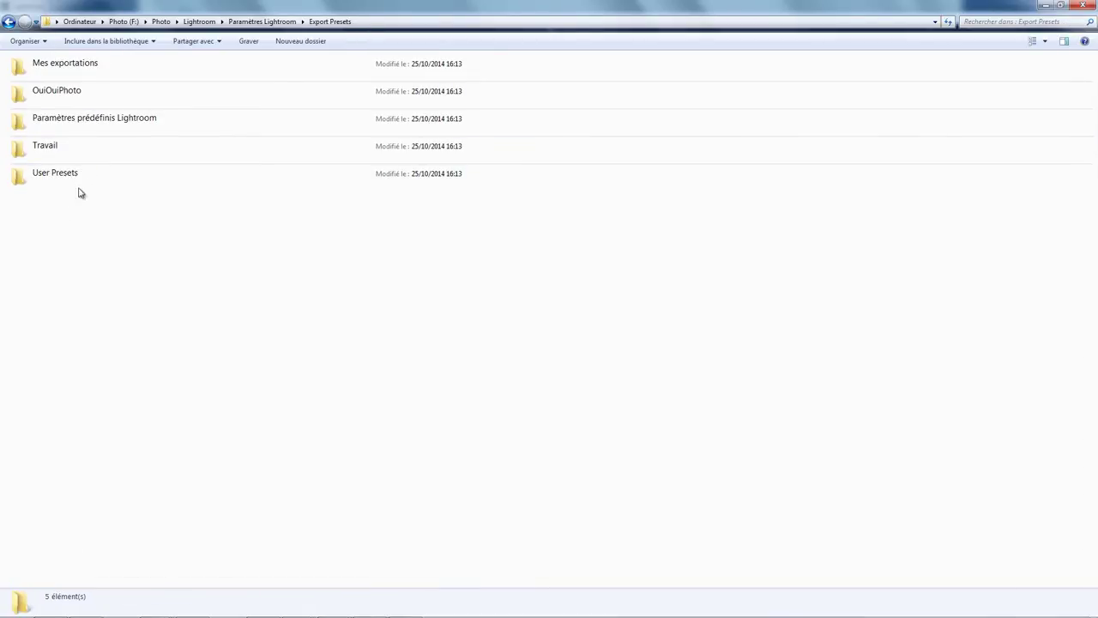
{"action": "double_click", "coordinate": [61, 92]}
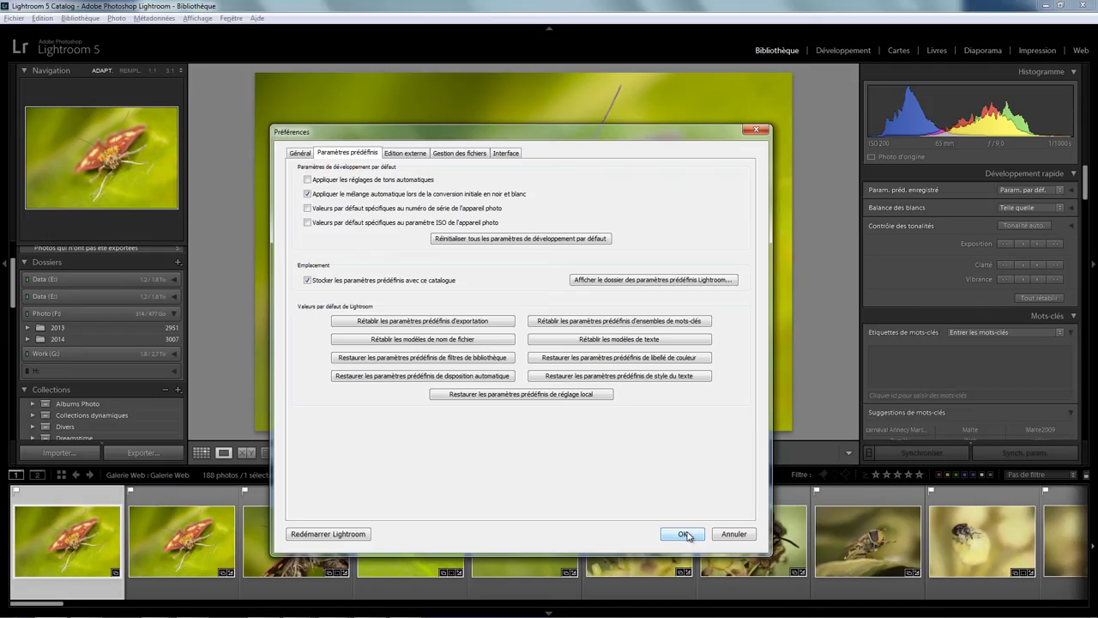
{"action": "left_click", "coordinate": [684, 533]}
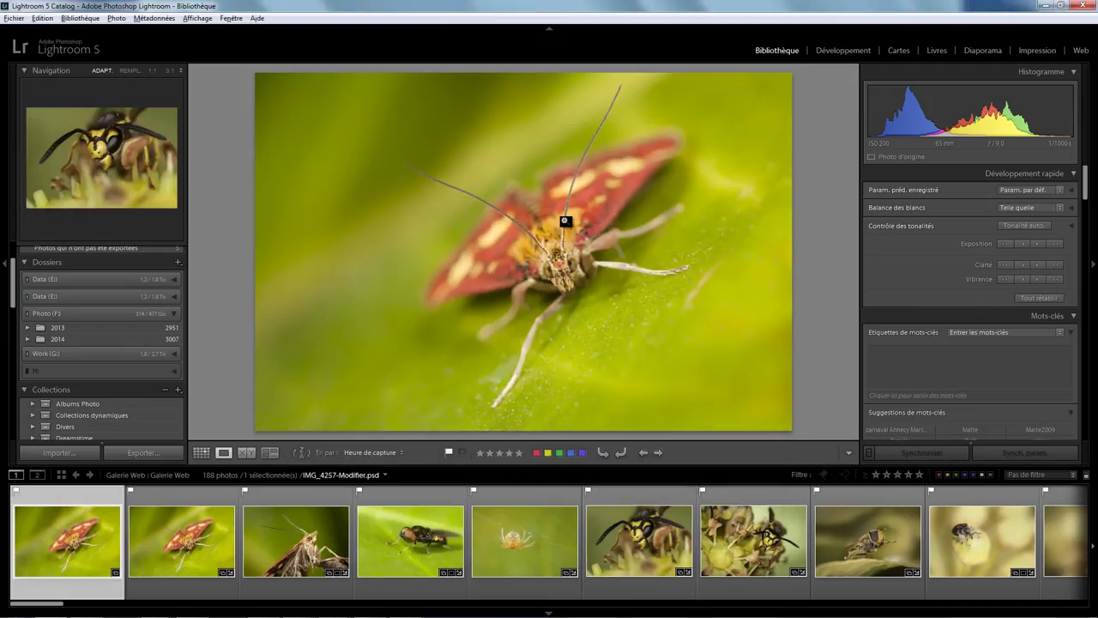
- From the photo's export dialog, add a new 'Forum 800' preset in OuiOuiPhoto
{"action": "right_click", "coordinate": [540, 265]}
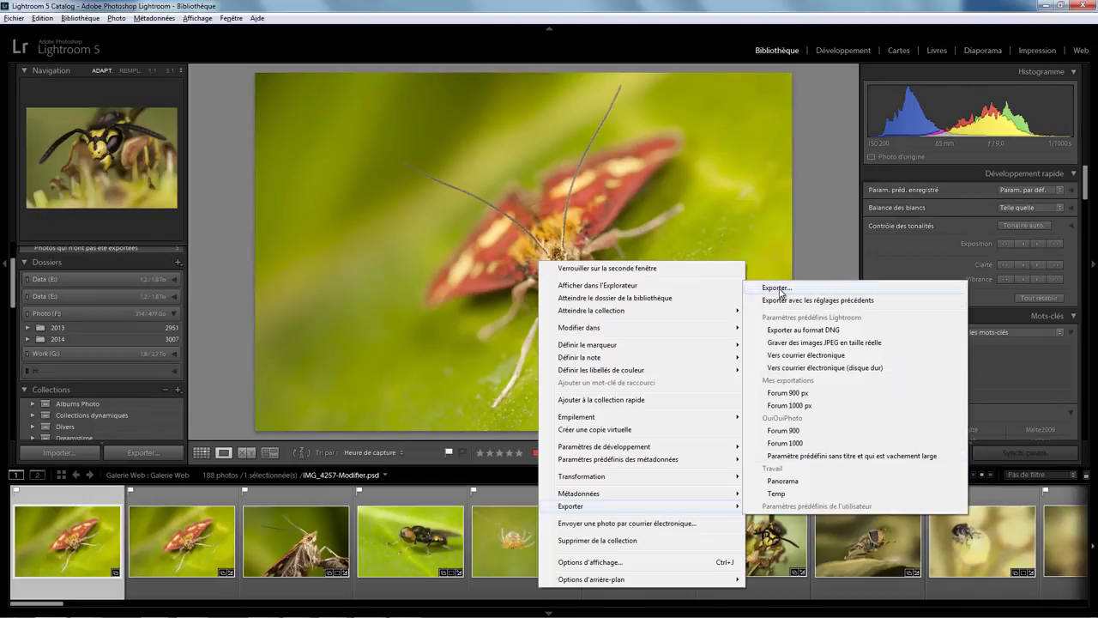
{"action": "left_click", "coordinate": [412, 311]}
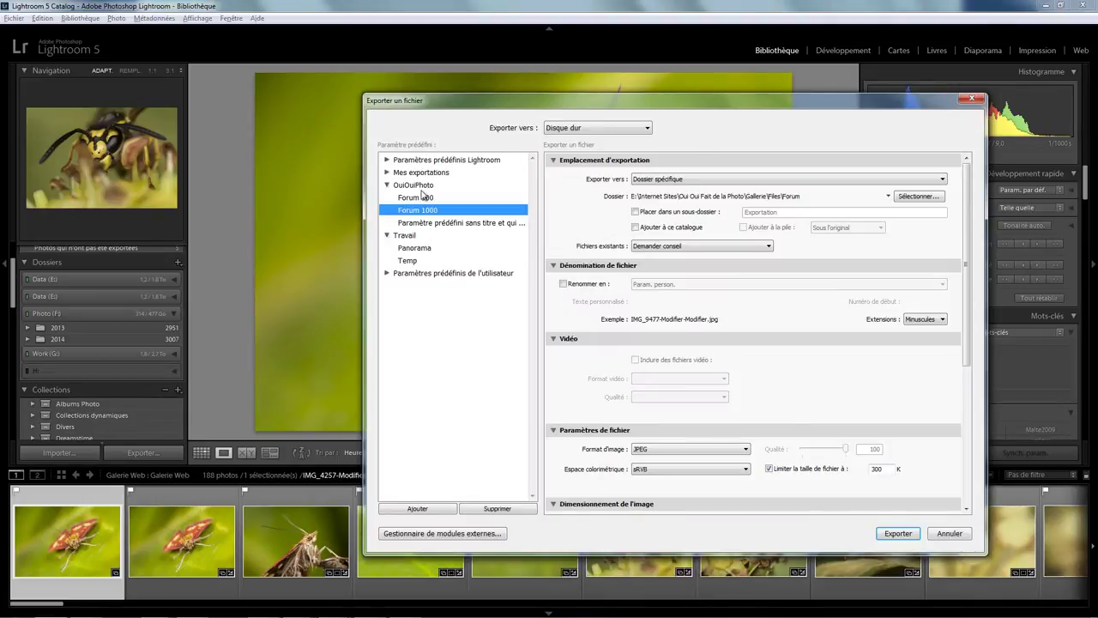
{"action": "left_click", "coordinate": [434, 510]}
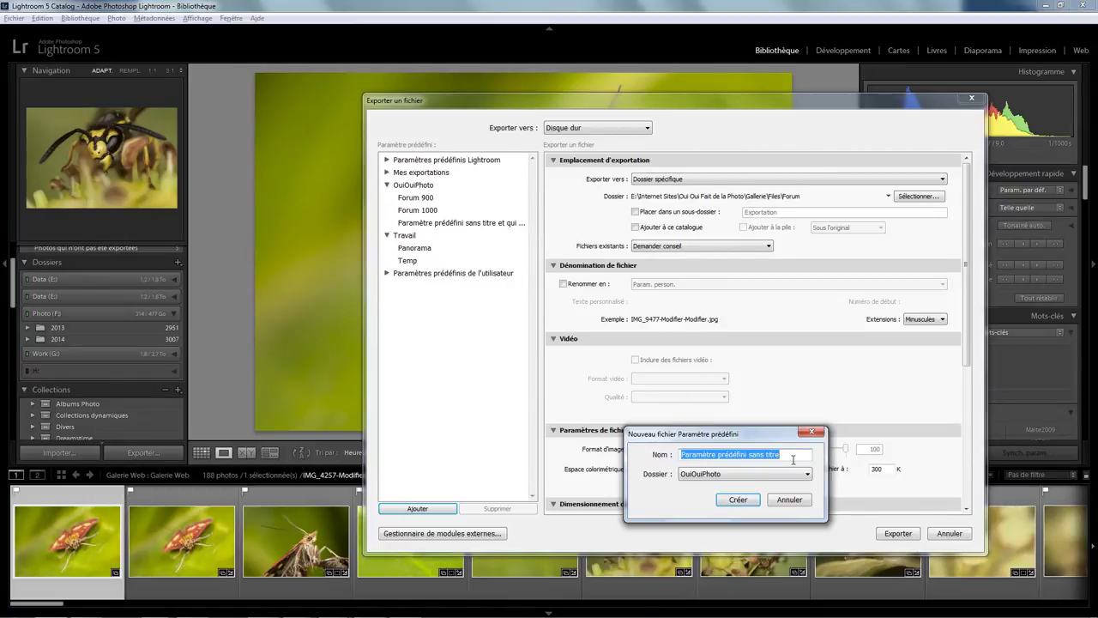
{"action": "type", "text": "Forum"}
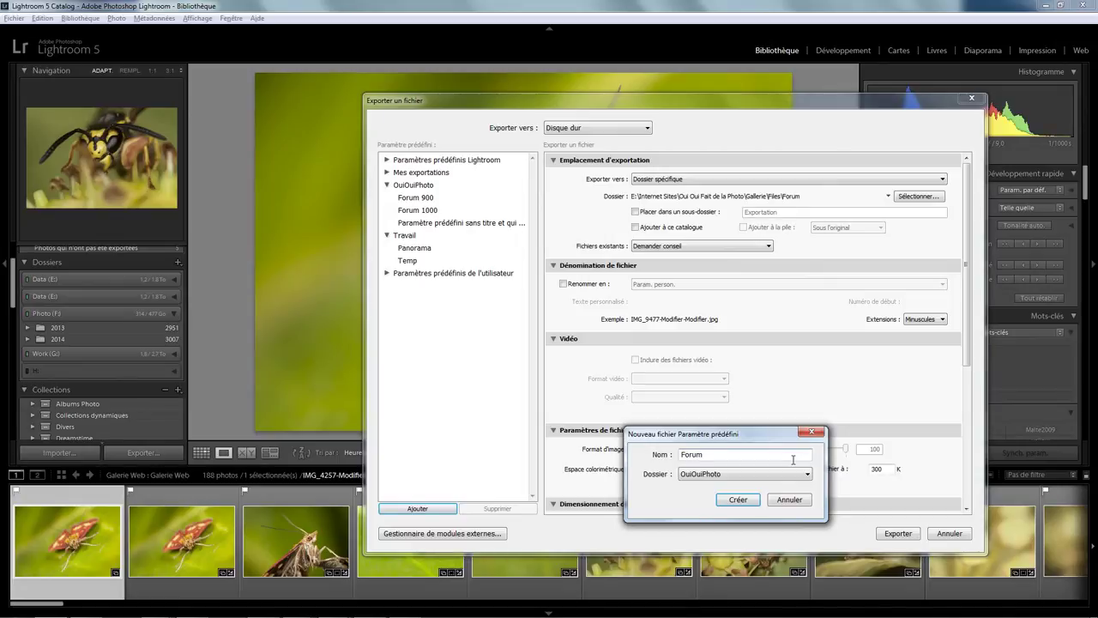
{"action": "type", "text": " 800"}
{"action": "left_click", "coordinate": [743, 499]}
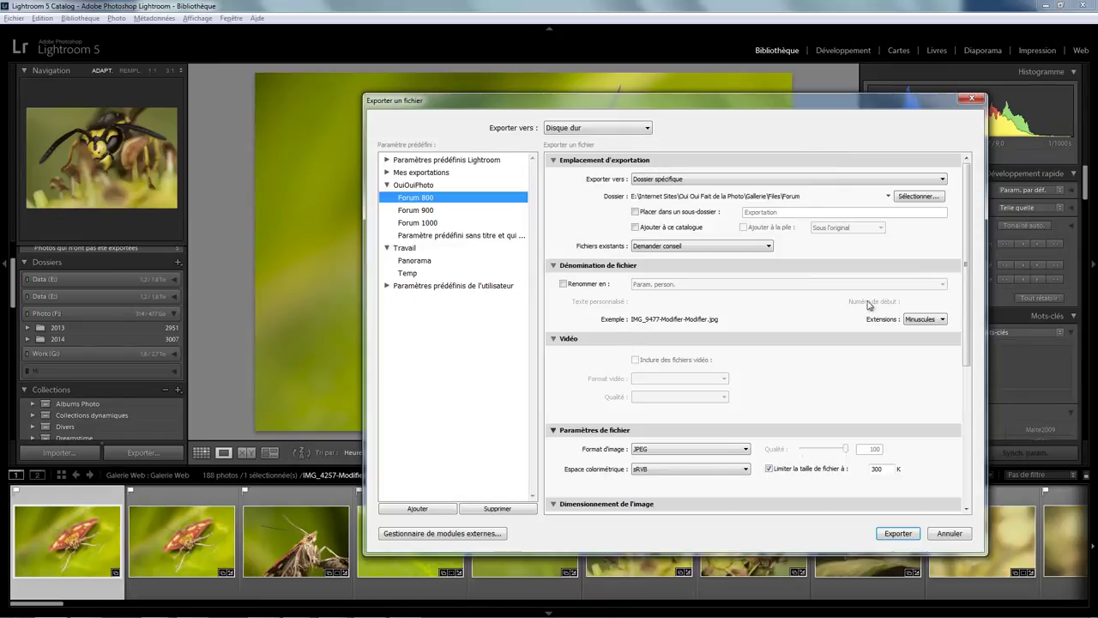
- Set the resize size to 800 pixels and update Forum 800 with these settings
{"action": "left_click_drag", "start_coordinate": [968, 269], "coordinate": [969, 340]}
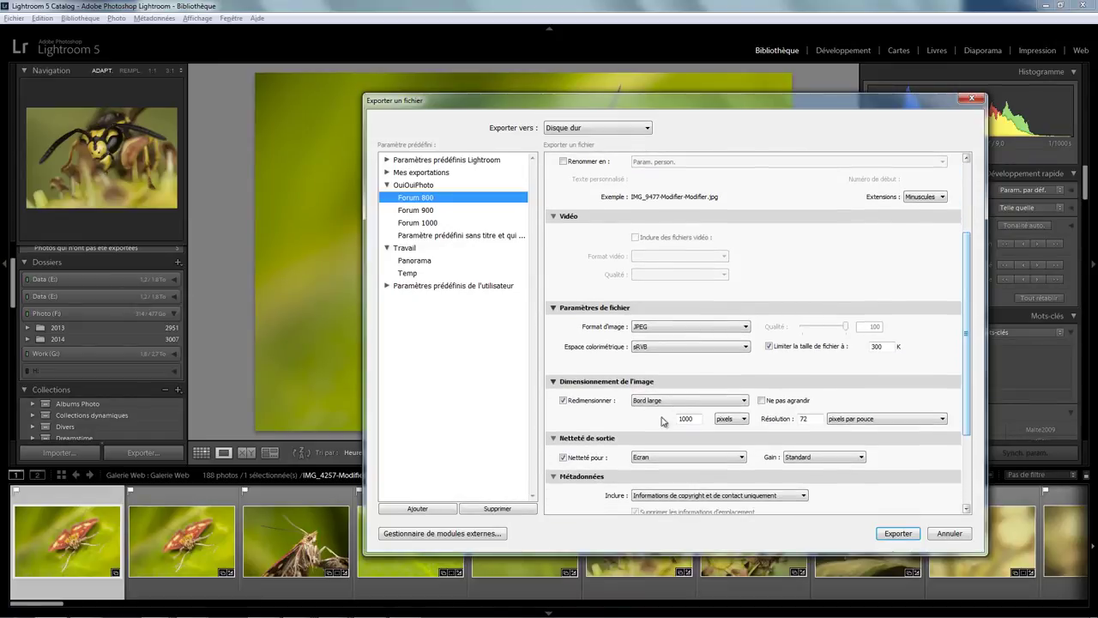
{"action": "double_click", "coordinate": [695, 419]}
{"action": "type", "text": "800"}
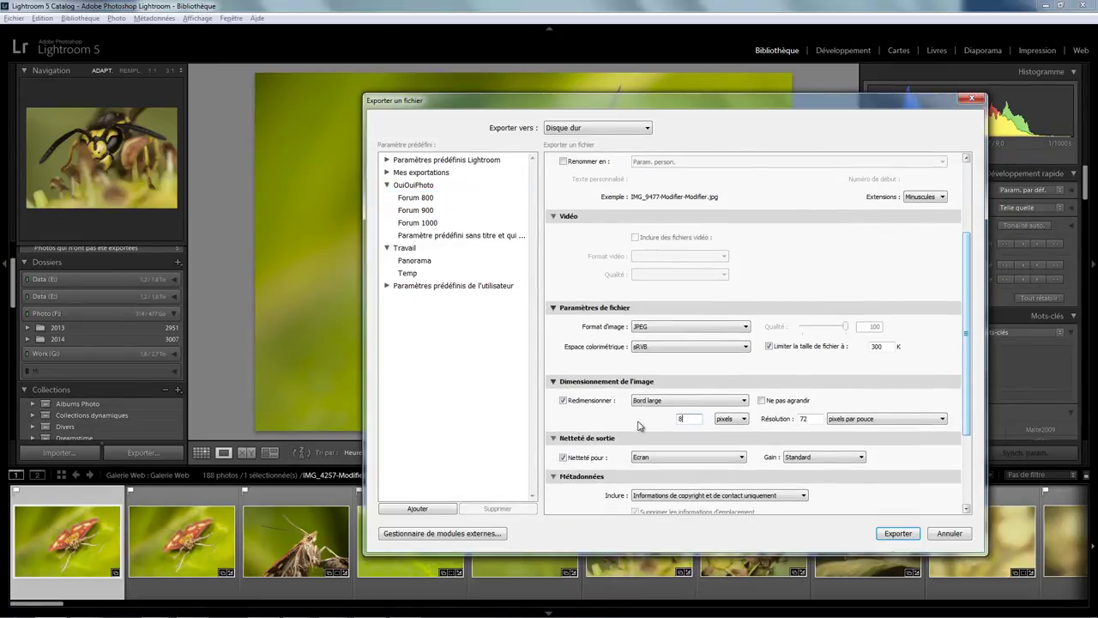
{"action": "right_click", "coordinate": [420, 199]}
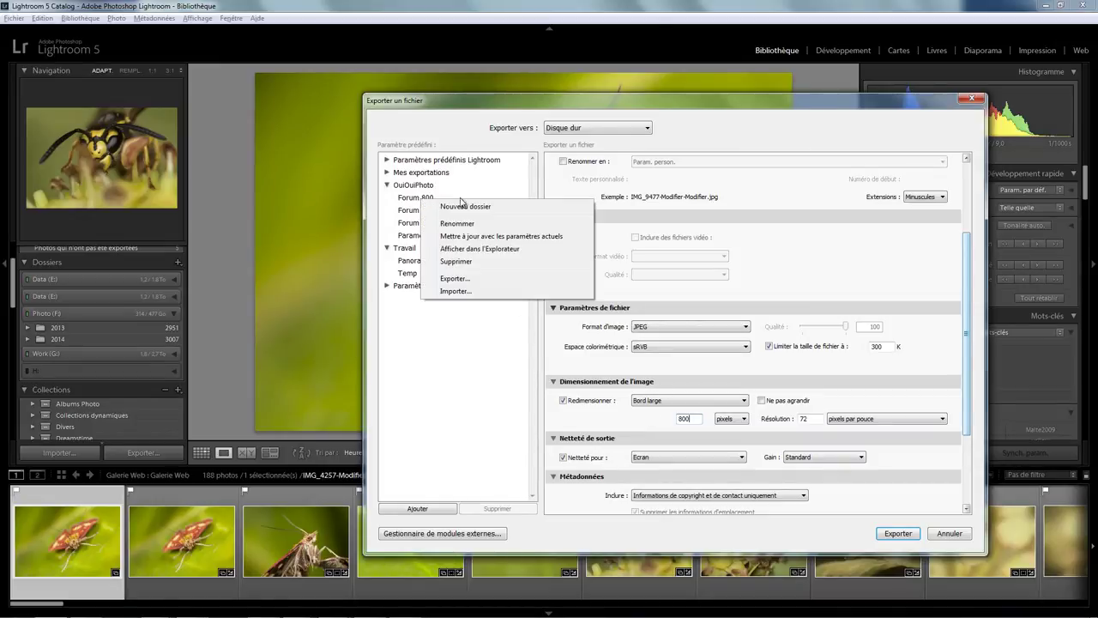
{"action": "left_click", "coordinate": [491, 236]}
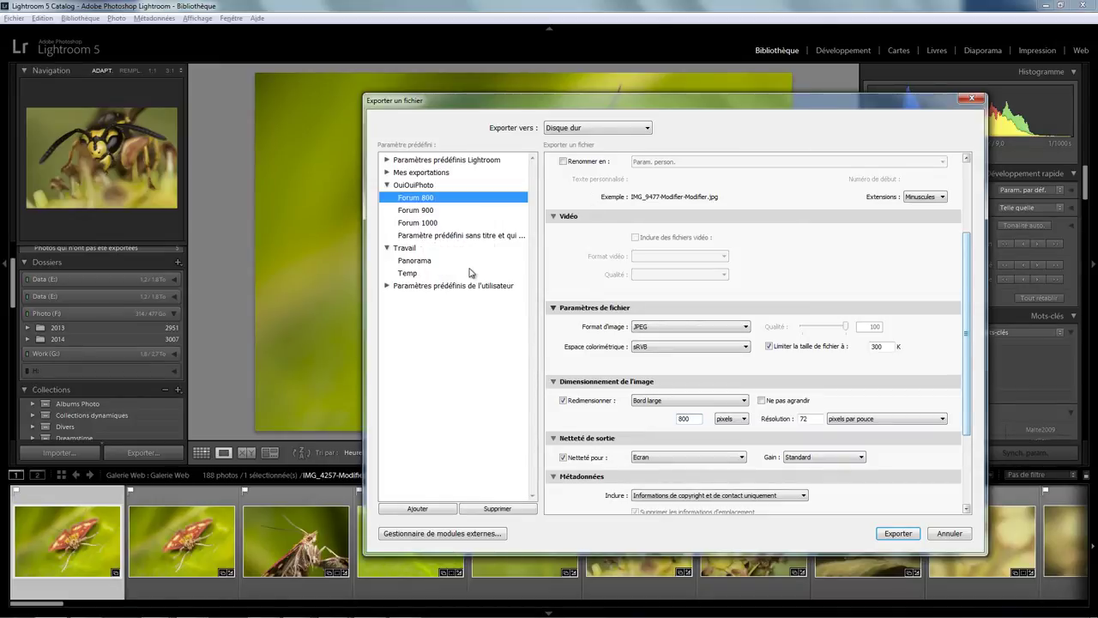
- Compare the Forum 900, 800 and 1000 preset settings, then cancel the export
{"action": "left_click", "coordinate": [422, 211]}
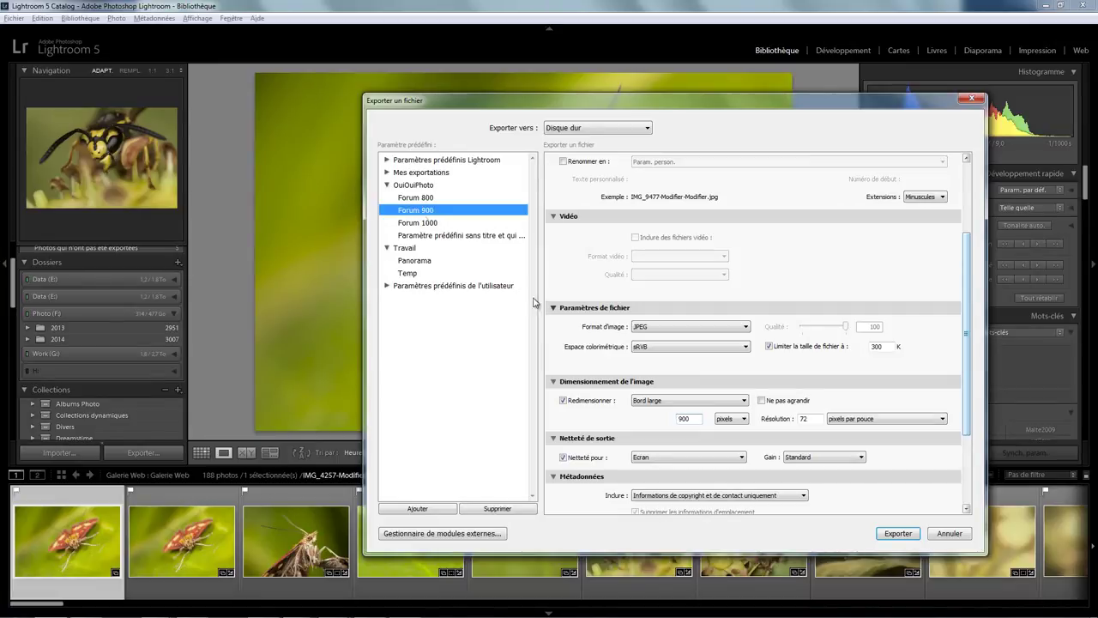
{"action": "left_click", "coordinate": [429, 199]}
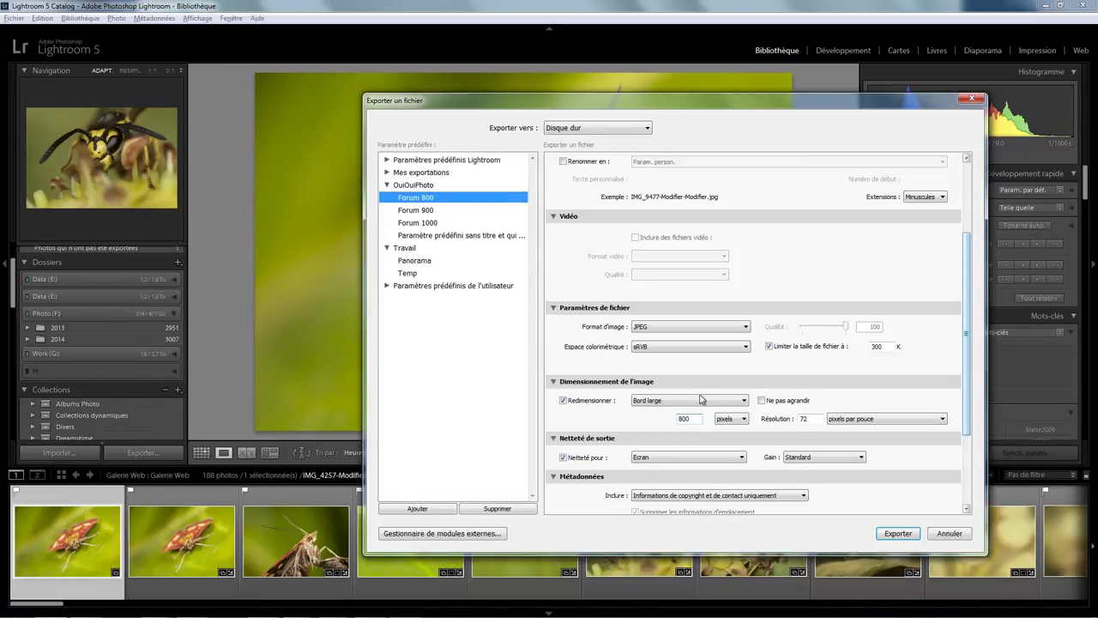
{"action": "left_click", "coordinate": [428, 224]}
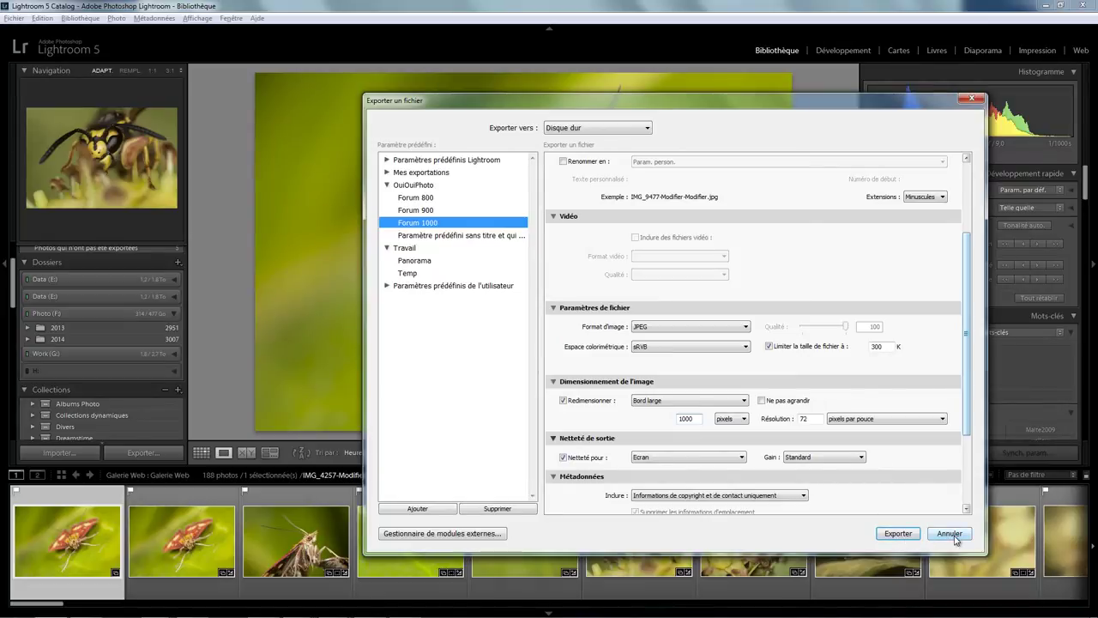
{"action": "left_click", "coordinate": [952, 535]}
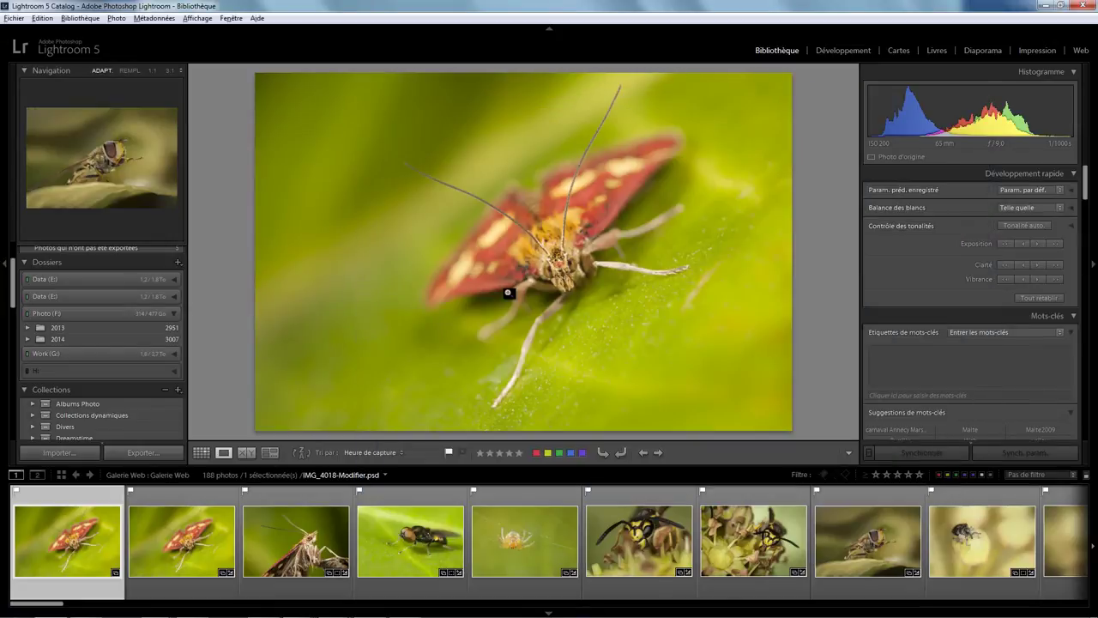
- From the Preferences presets tab, reveal the catalog's presets folder, F:\Photo, in Explorer
{"action": "left_click", "coordinate": [45, 19]}
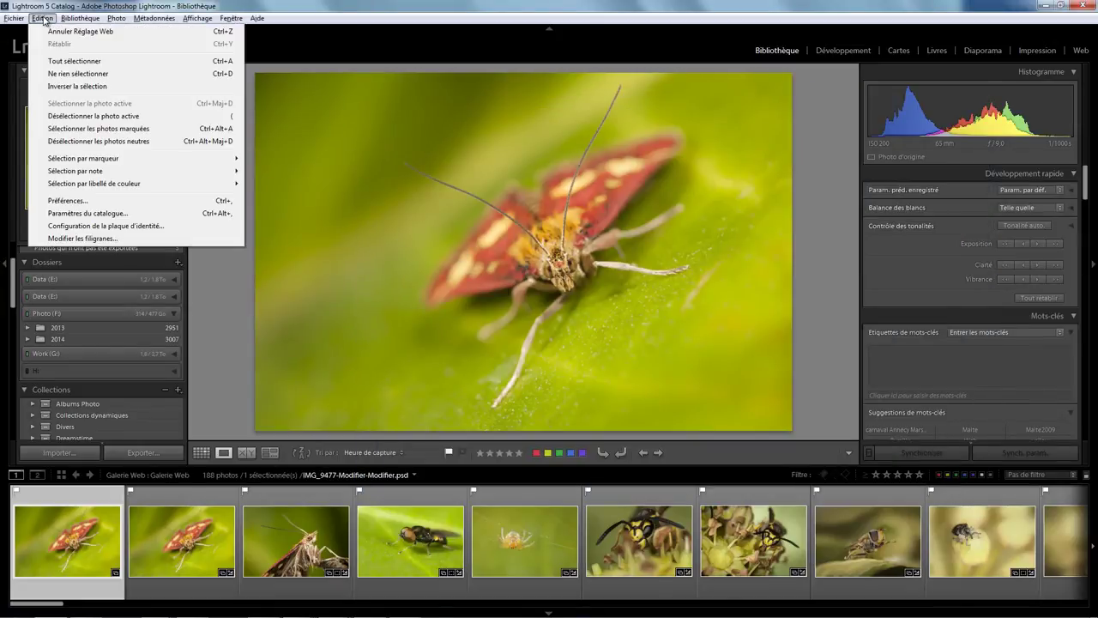
{"action": "left_click", "coordinate": [80, 203]}
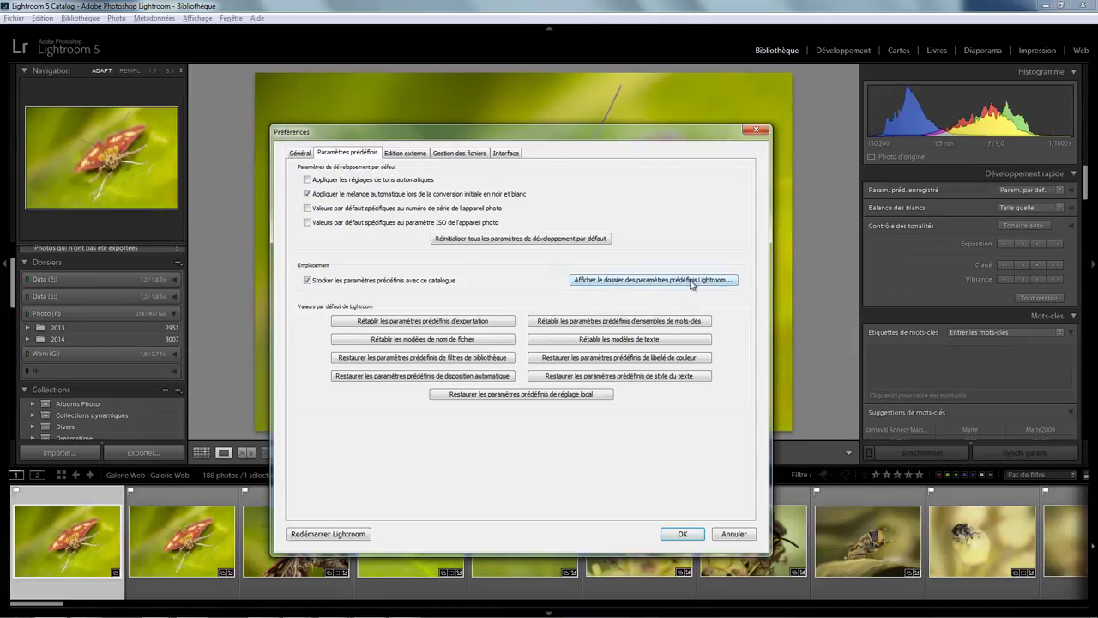
{"action": "left_click", "coordinate": [624, 280]}
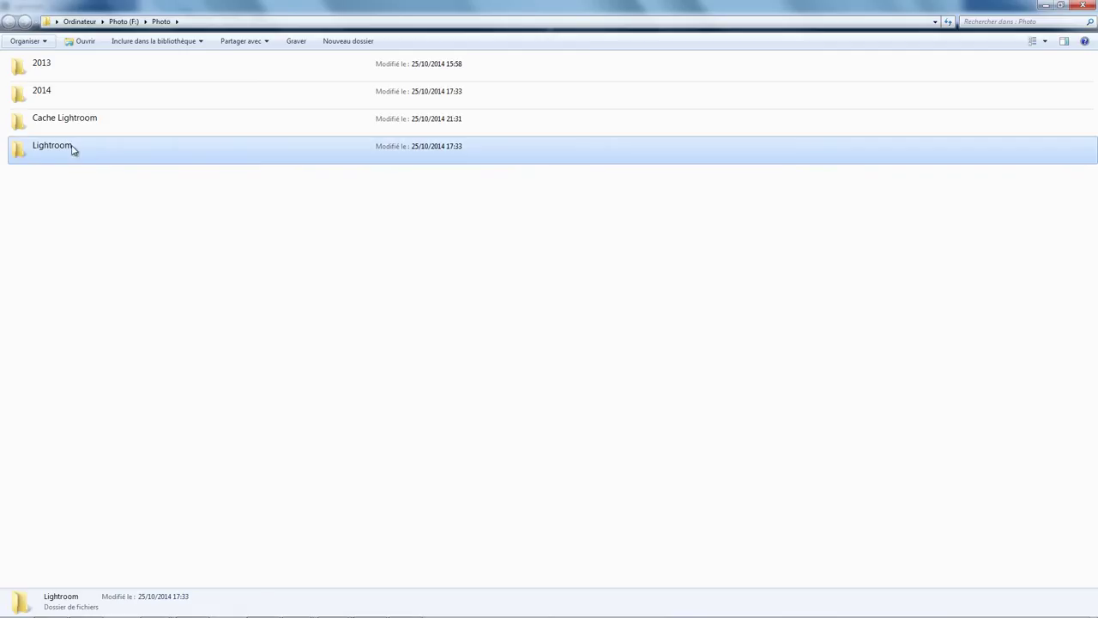
- Open Lightroom > Paramètres Lightroom > Export Presets > OuiOuiPhoto to confirm Forum 800, then go back twice
{"action": "double_click", "coordinate": [58, 154]}
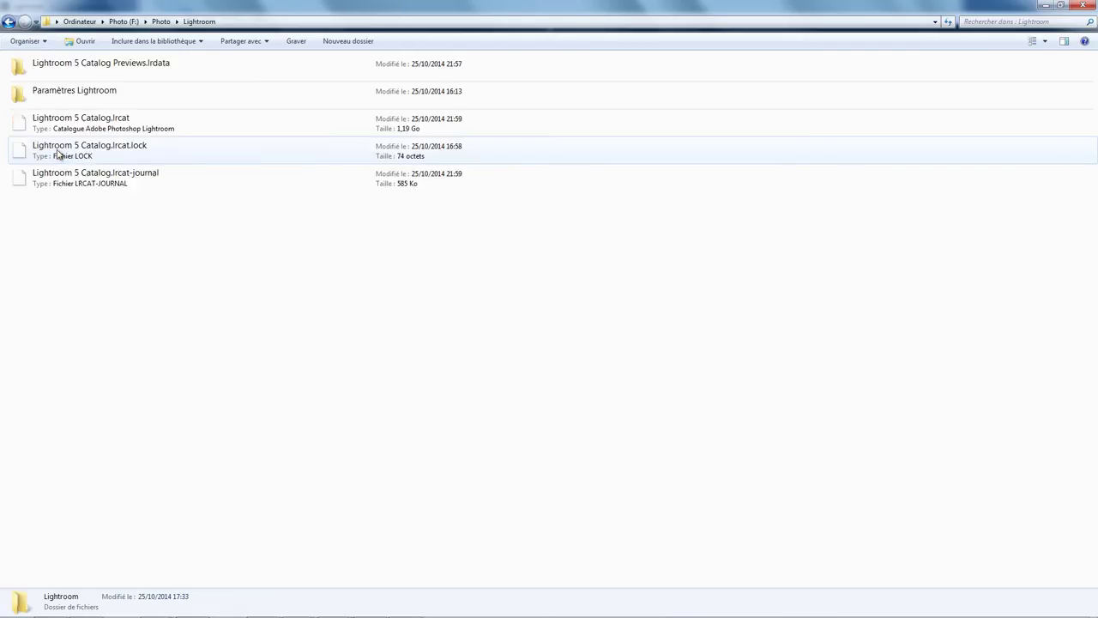
{"action": "left_click", "coordinate": [75, 94]}
{"action": "double_click", "coordinate": [75, 94]}
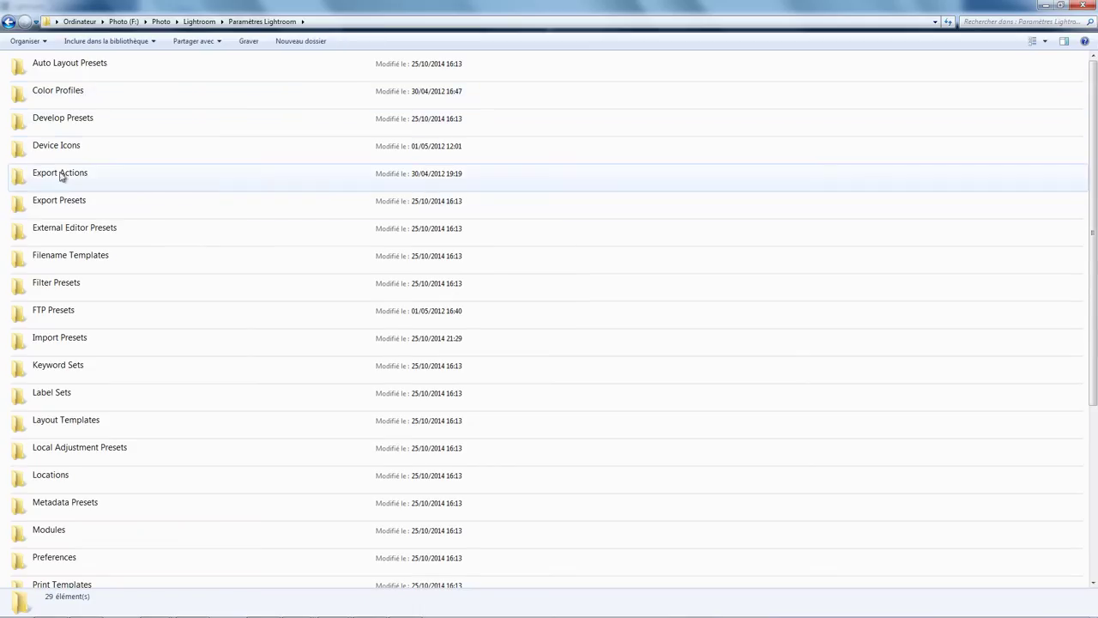
{"action": "double_click", "coordinate": [67, 206]}
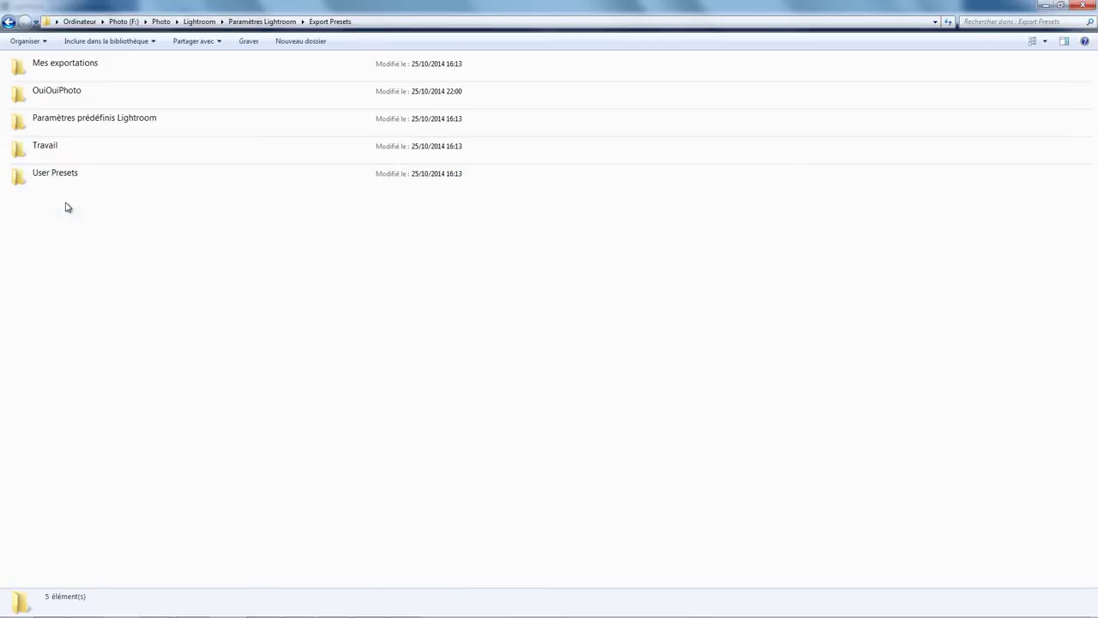
{"action": "double_click", "coordinate": [66, 96]}
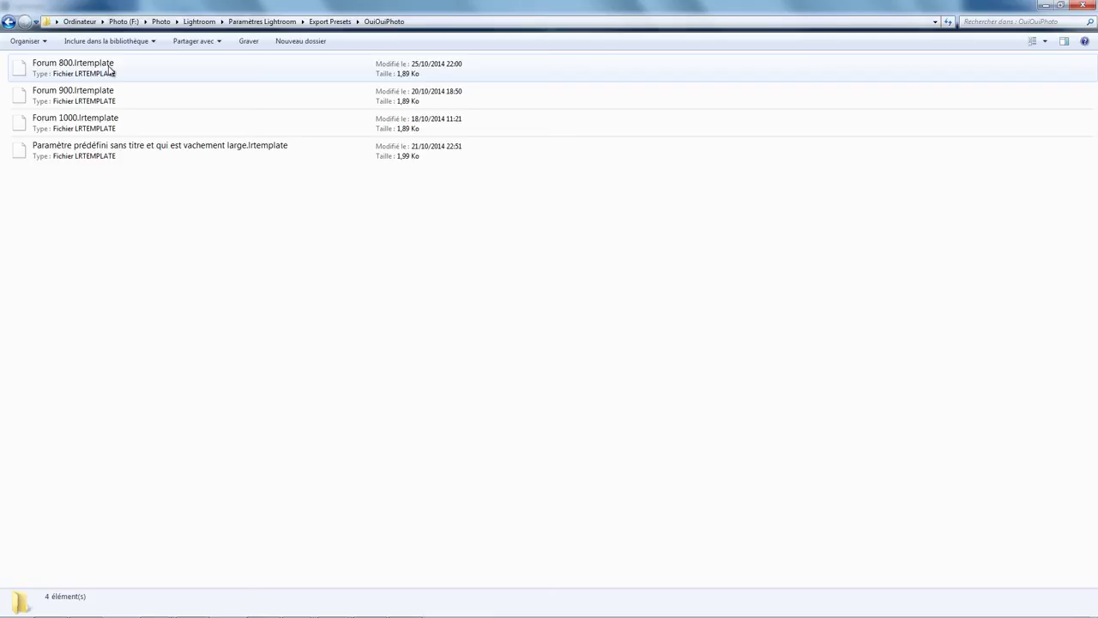
{"action": "left_click", "coordinate": [9, 22]}
{"action": "left_click", "coordinate": [8, 22]}
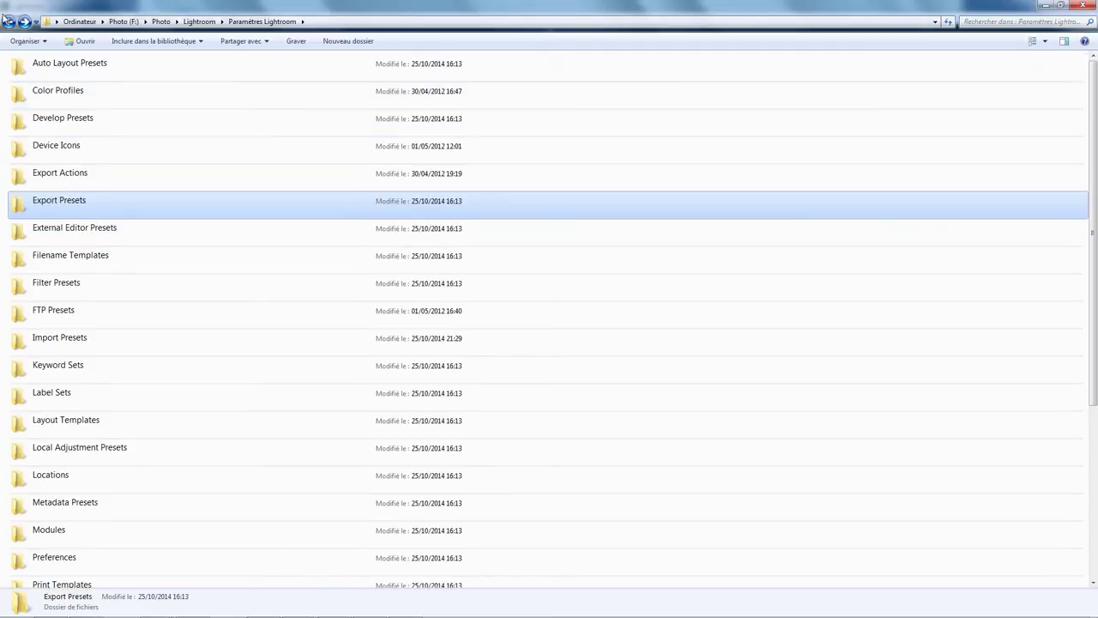
{"action": "left_click", "coordinate": [8, 23]}
{"action": "left_click", "coordinate": [69, 98]}
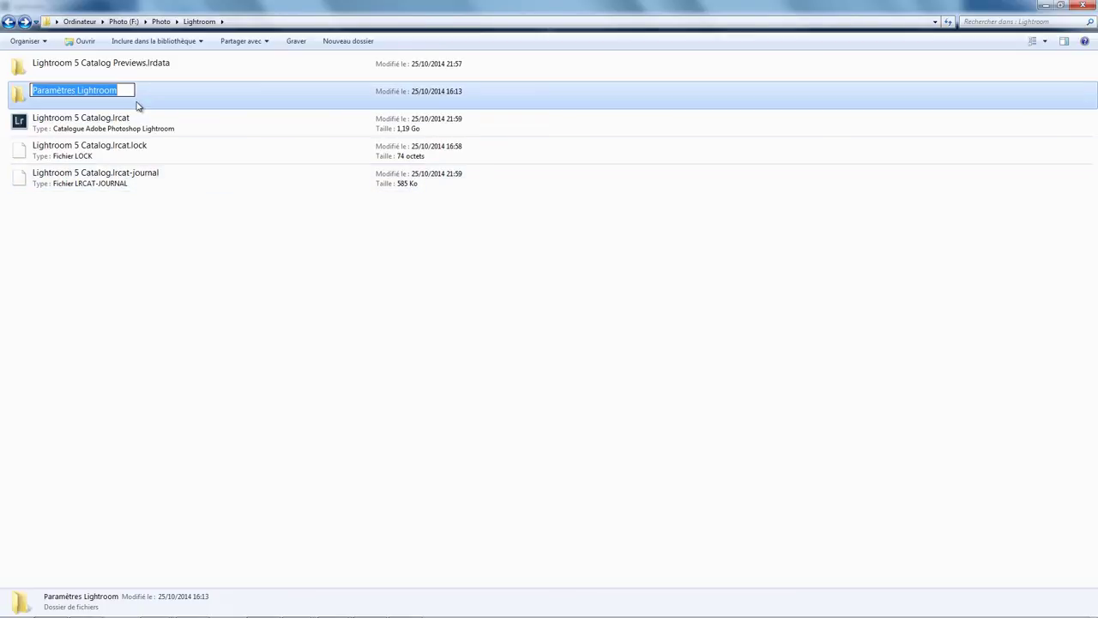
{"action": "left_click", "coordinate": [147, 124]}
{"action": "double_click", "coordinate": [108, 99]}
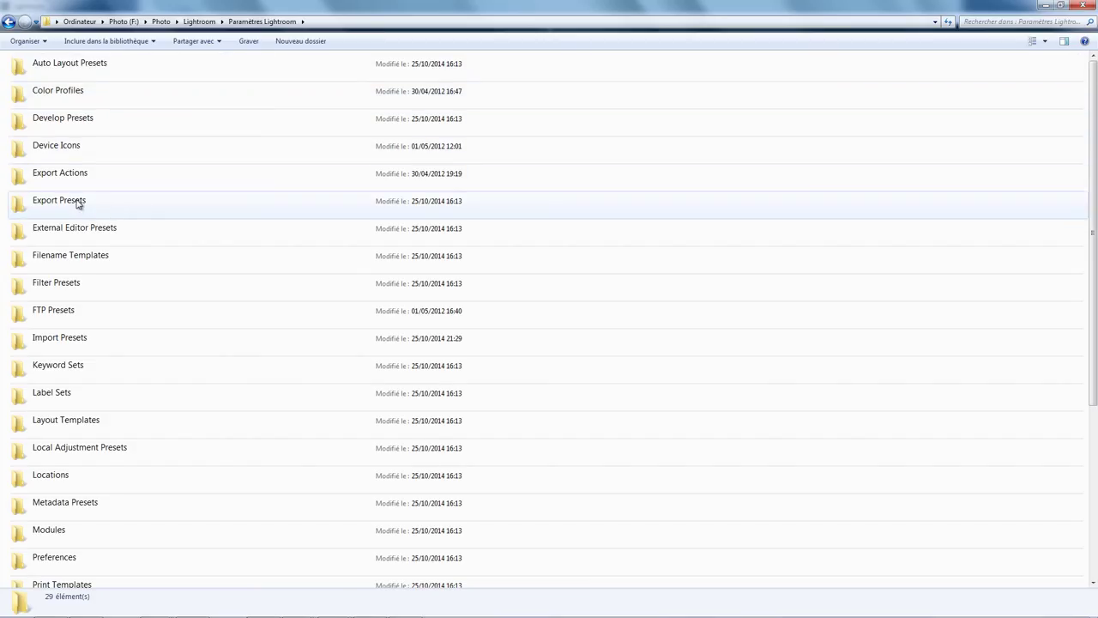
- Look inside the Watermarks and Web Galleries folders, returning to Paramètres Lightroom after each
{"action": "scroll", "coordinate": [107, 351], "scroll_direction": "down", "scroll_amount": 3}
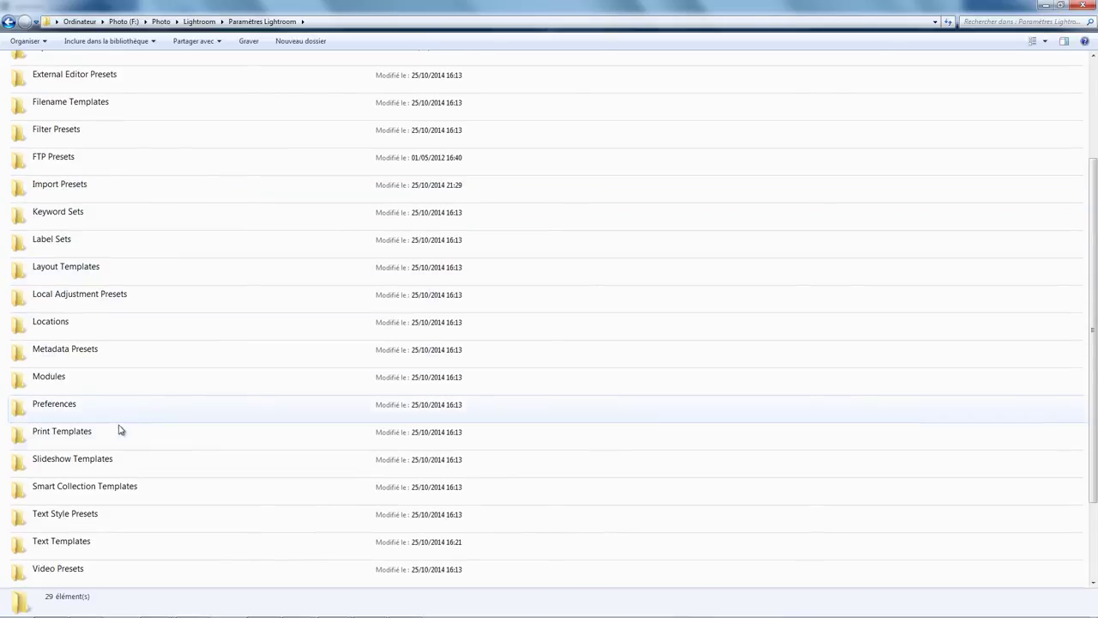
{"action": "scroll", "coordinate": [118, 425], "scroll_direction": "down", "scroll_amount": 2}
{"action": "double_click", "coordinate": [78, 488]}
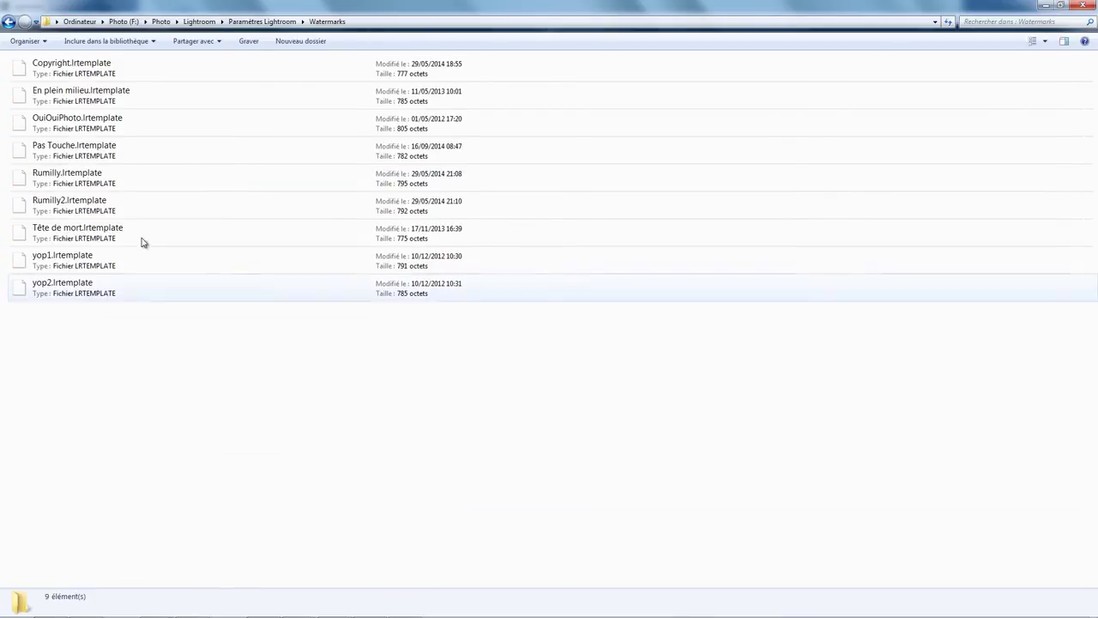
{"action": "key", "text": "BackSpace"}
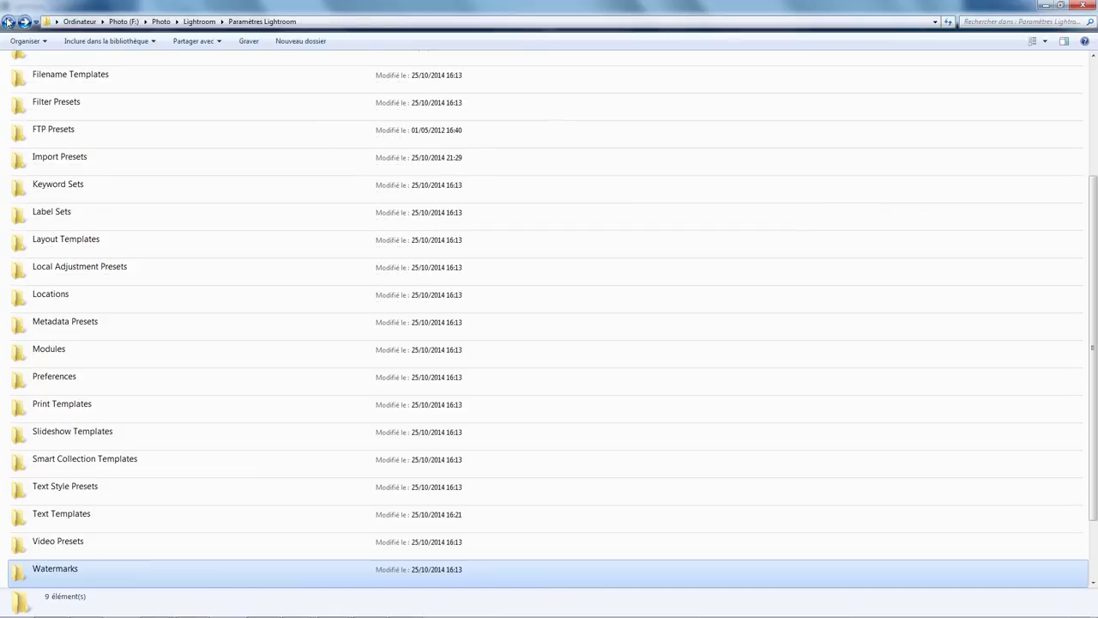
{"action": "scroll", "coordinate": [100, 501], "scroll_direction": "down", "scroll_amount": 1}
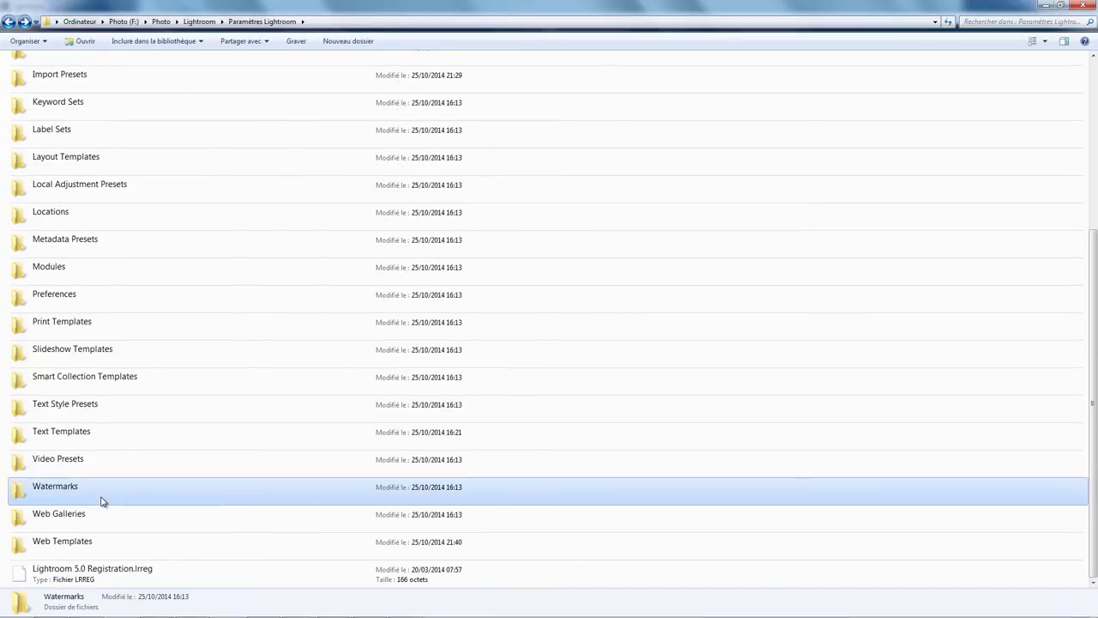
{"action": "double_click", "coordinate": [86, 517]}
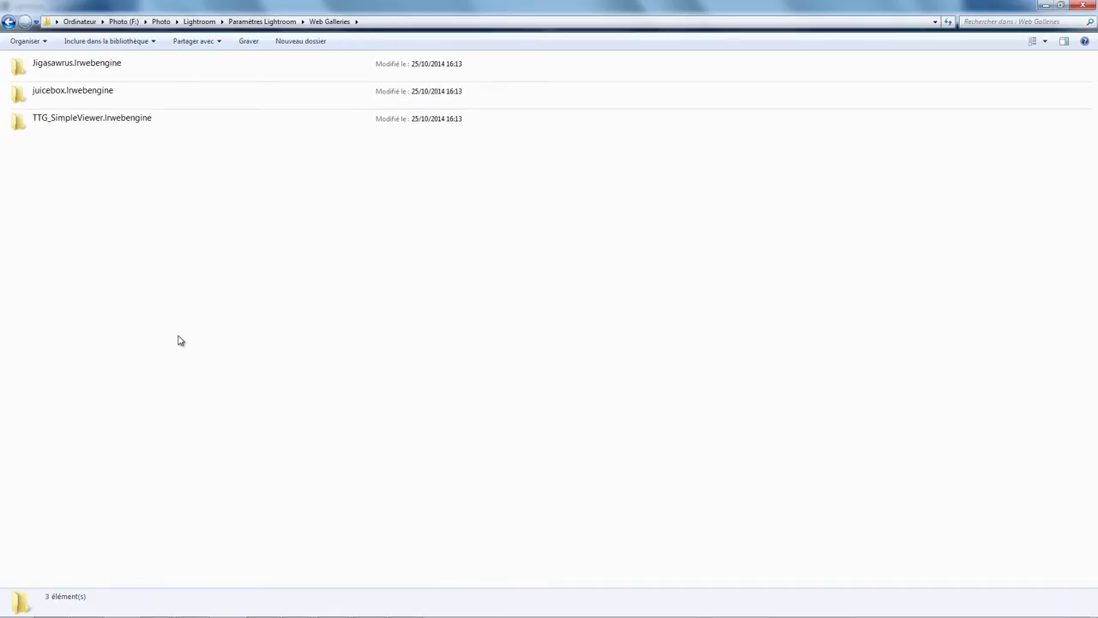
{"action": "left_click", "coordinate": [8, 22]}
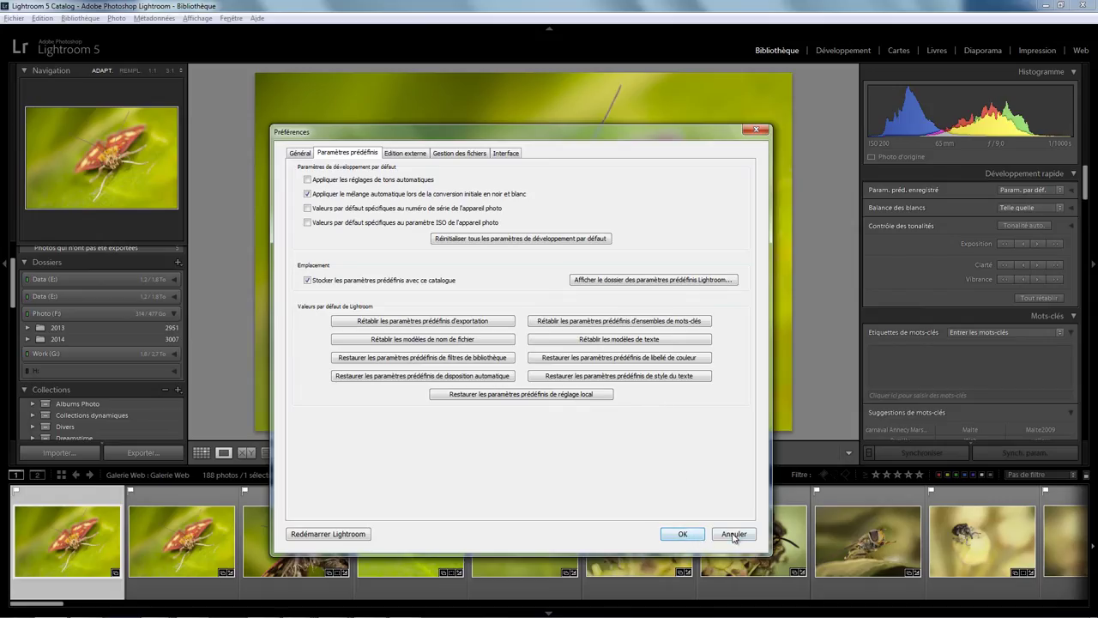
- Cancel out of Préférences unchanged and switch to the Web module's Juicebox gallery
{"action": "left_click", "coordinate": [734, 534]}
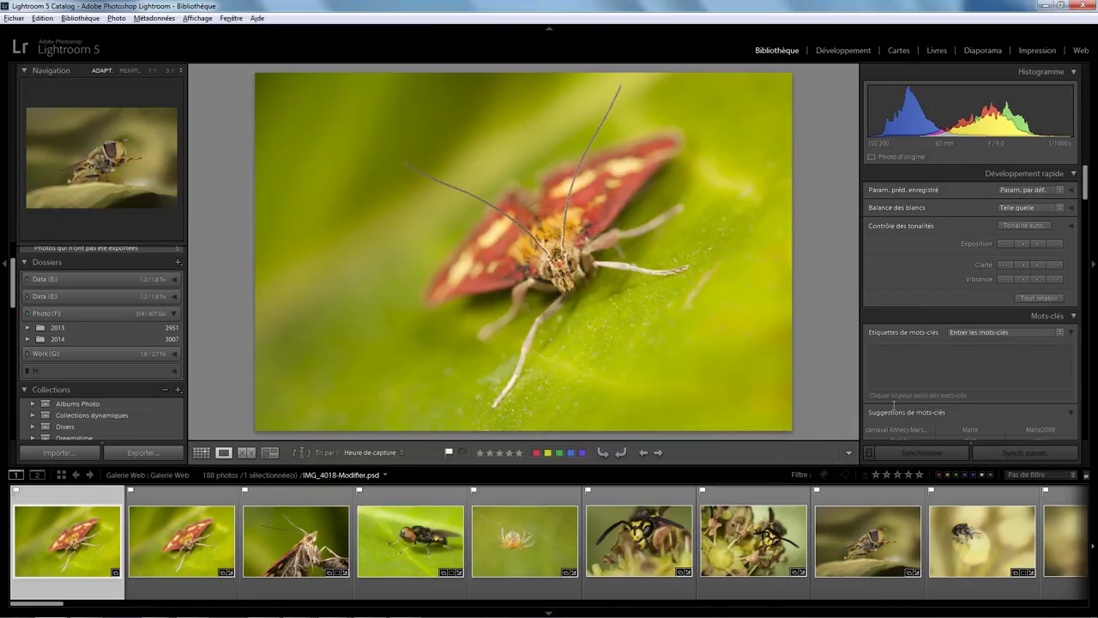
{"action": "left_click", "coordinate": [1080, 50]}
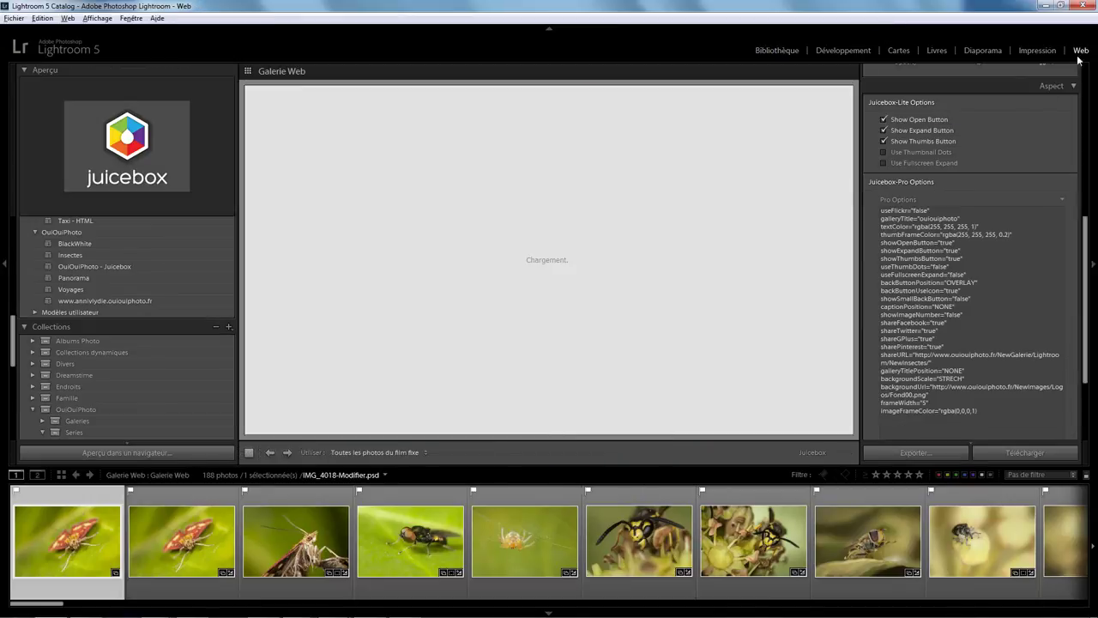